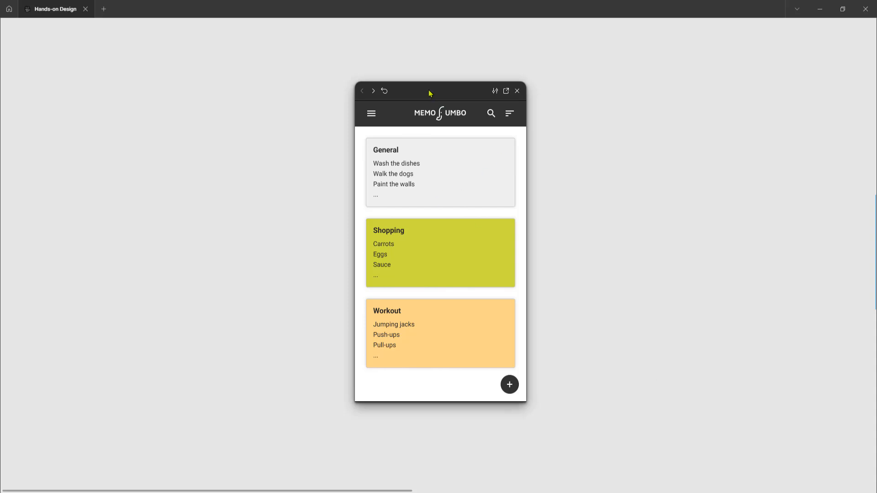
In the prototype preview, filter the notes by the General category through the side menu and open the General note.
click(372, 115)
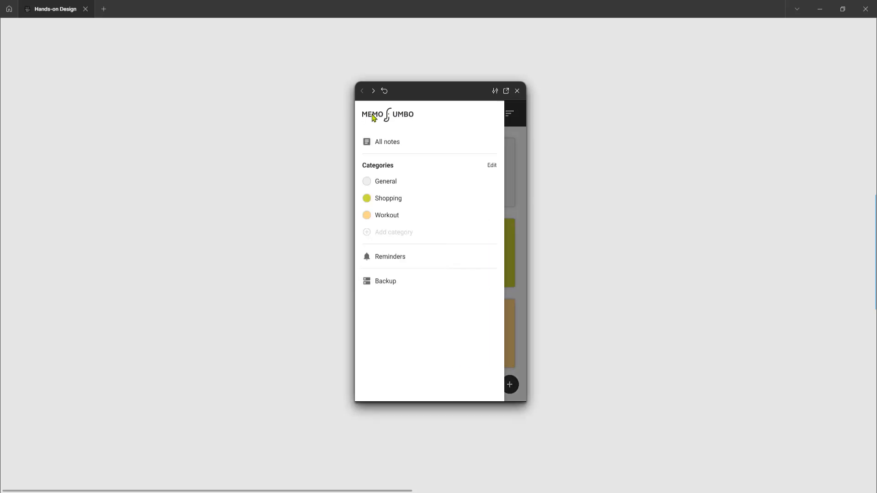
click(389, 183)
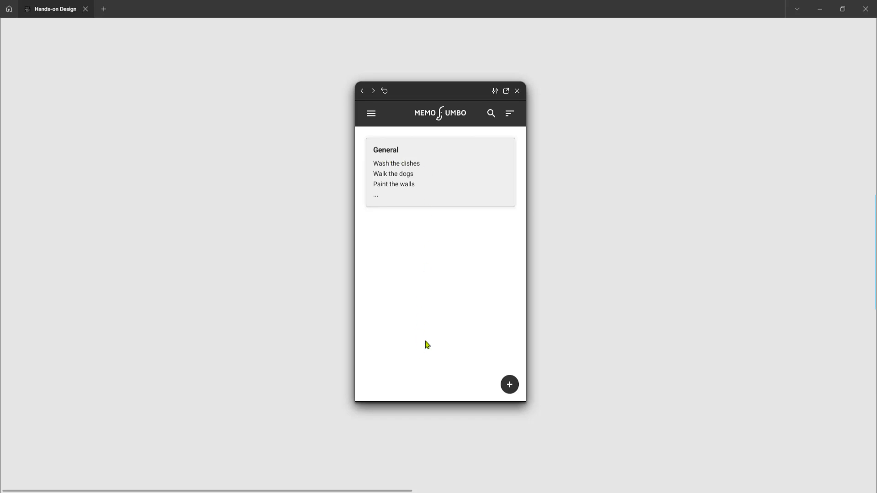
click(411, 178)
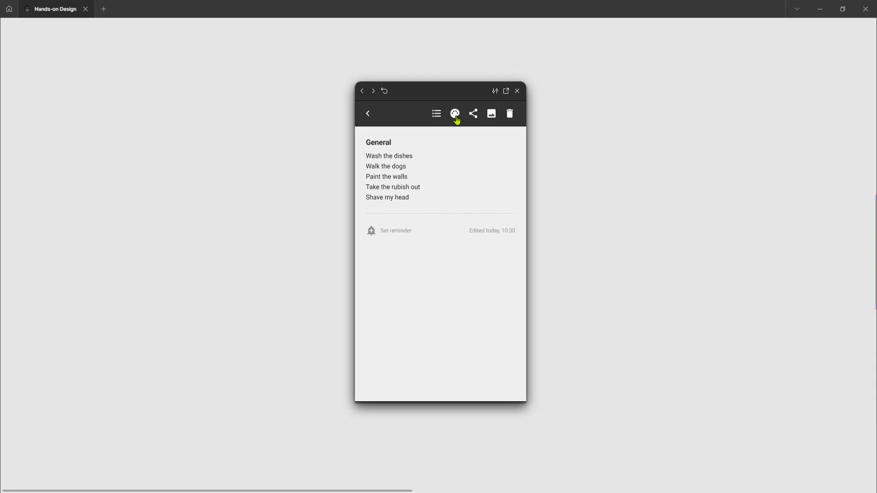
Change the General note's category color to light blue in the prototype and confirm both dialogs.
click(455, 118)
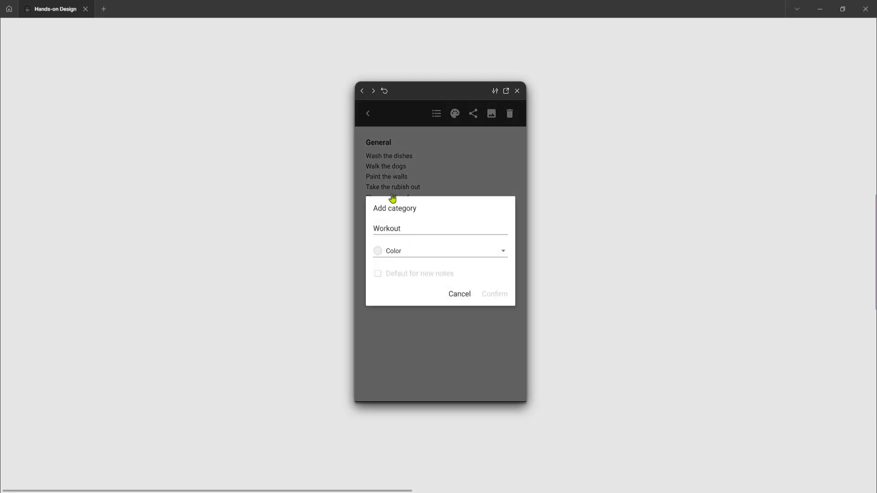
click(394, 252)
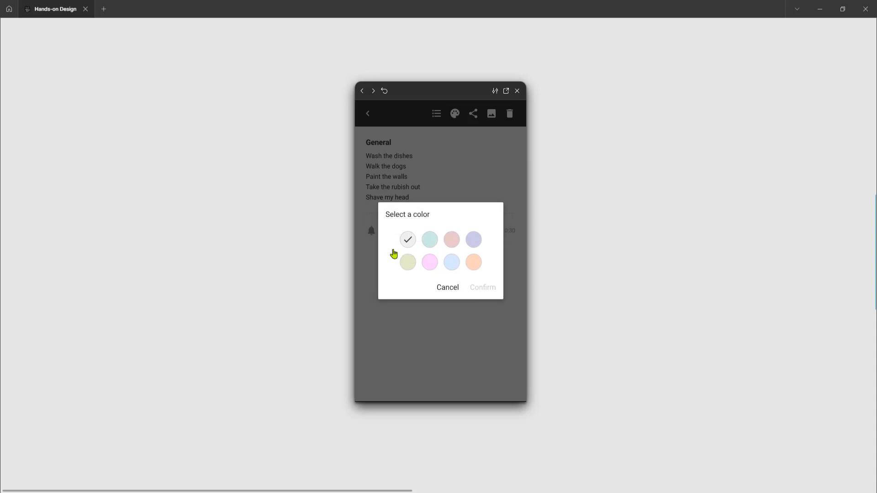
click(452, 264)
click(479, 291)
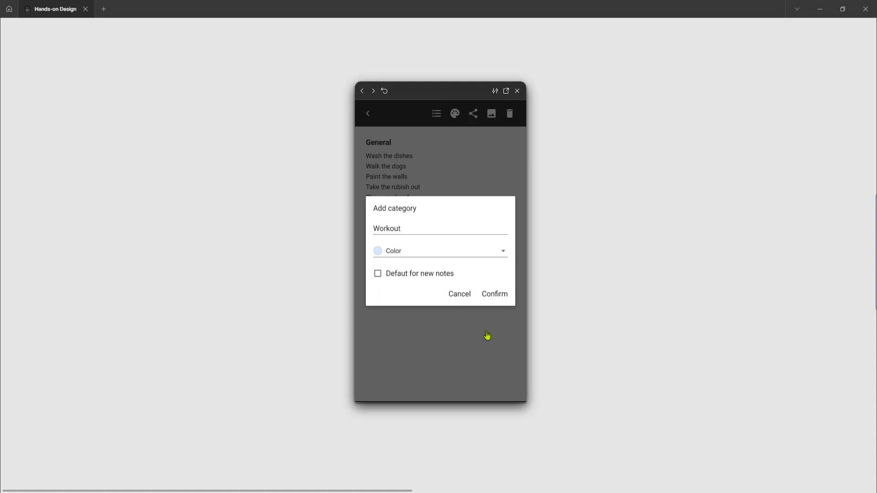
click(494, 294)
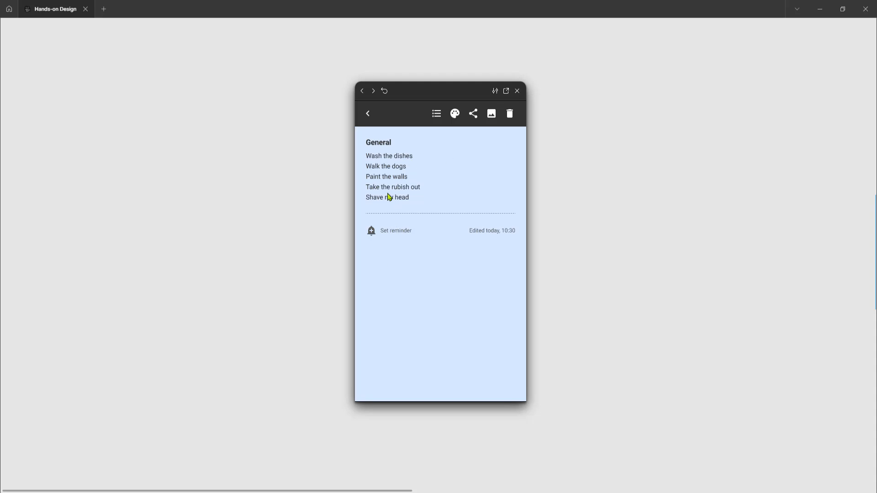
Return to the prototype's home screen and check the General category's color in the side menu, then dismiss the menu.
click(368, 115)
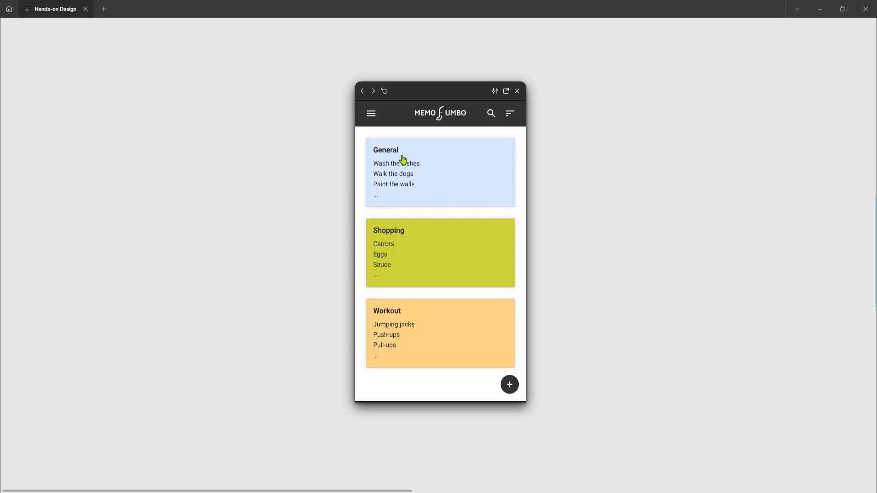
click(371, 114)
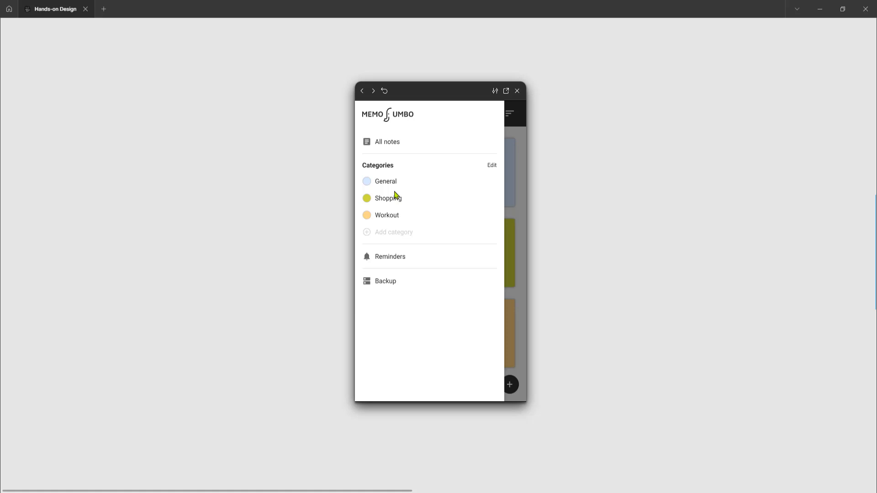
click(512, 228)
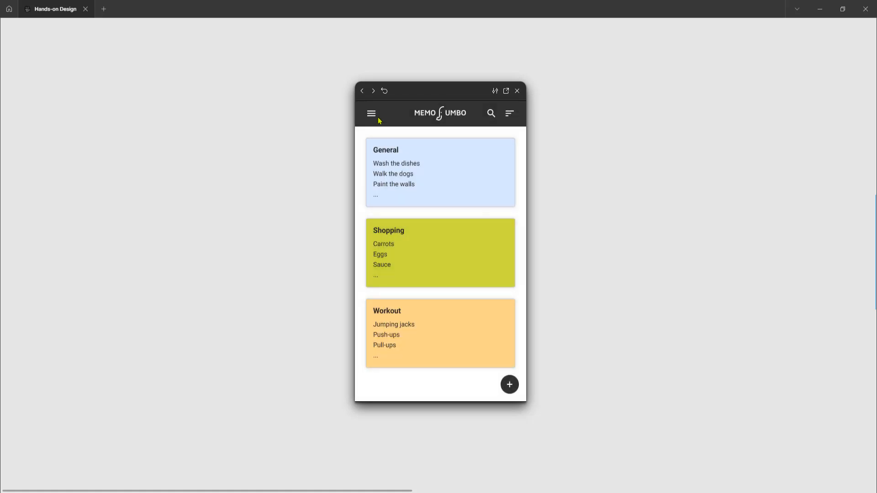
Open the General note from the prototype's side menu, return to the home screen and close the preview.
click(371, 115)
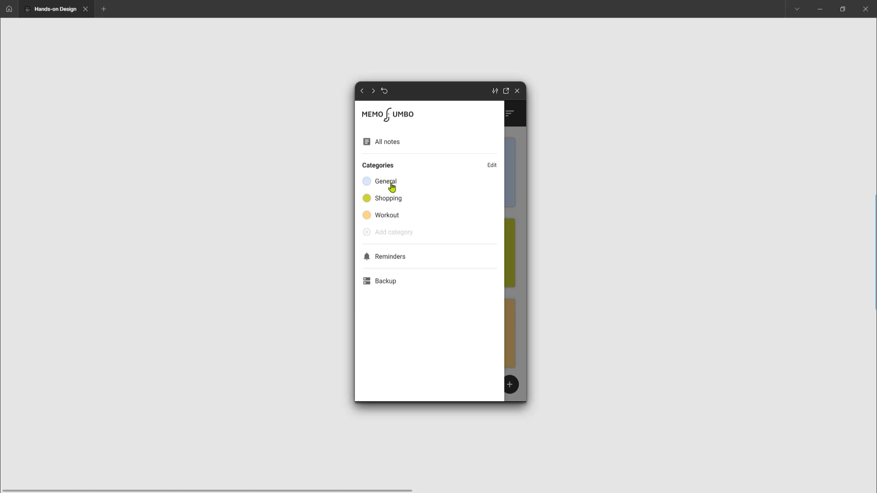
click(389, 182)
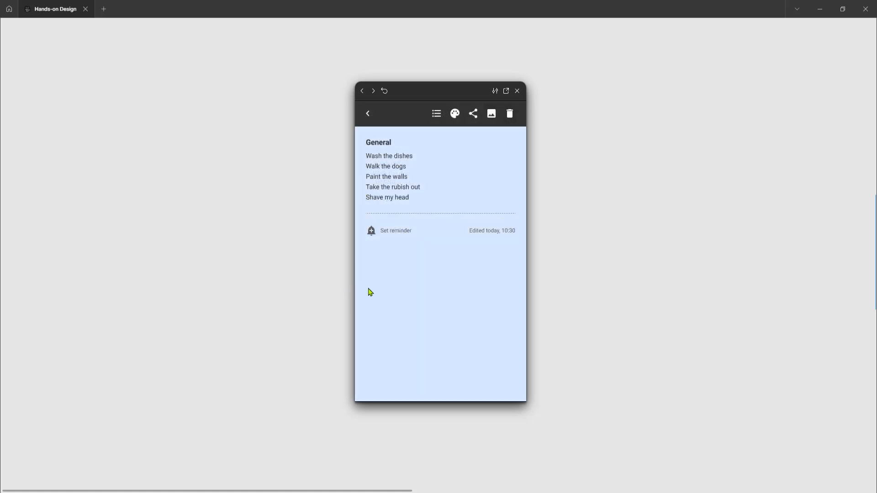
click(368, 114)
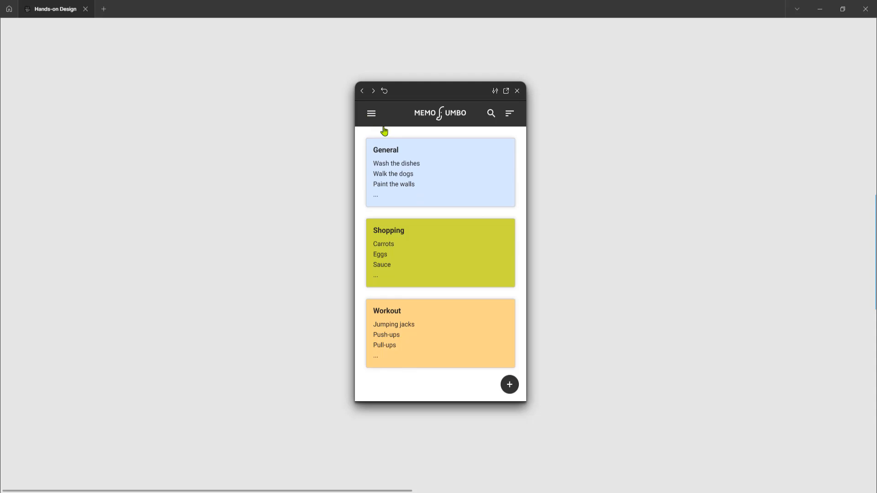
click(517, 91)
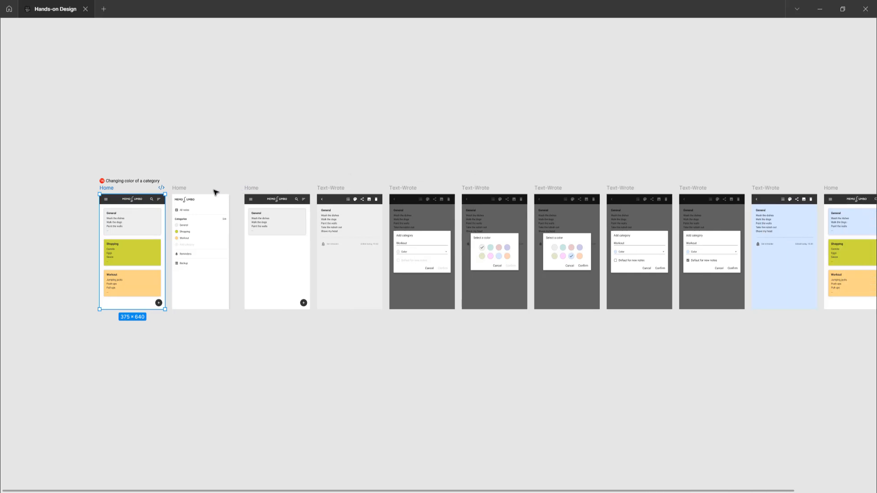
Examine the opening Home screens of the "Changing color of a category" flow on the canvas.
scroll(159, 180, up, 2)
scroll(159, 180, up, 2)
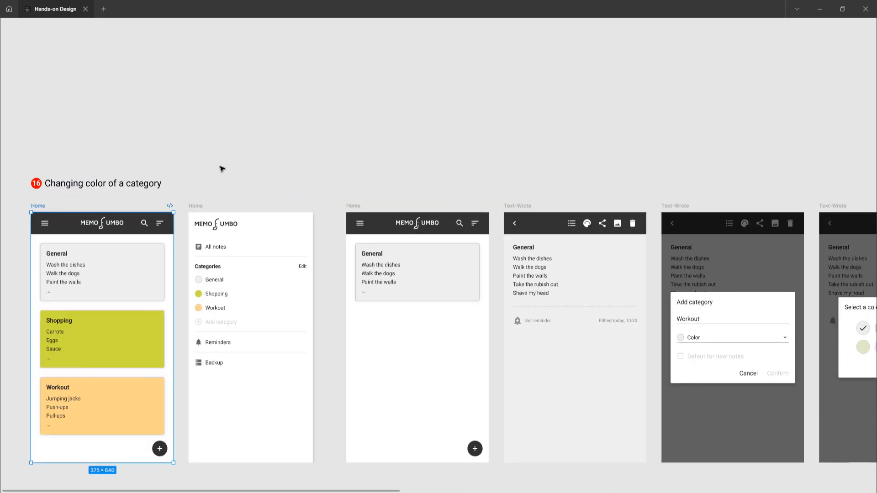
scroll(220, 167, down, 2)
scroll(220, 166, left, 5)
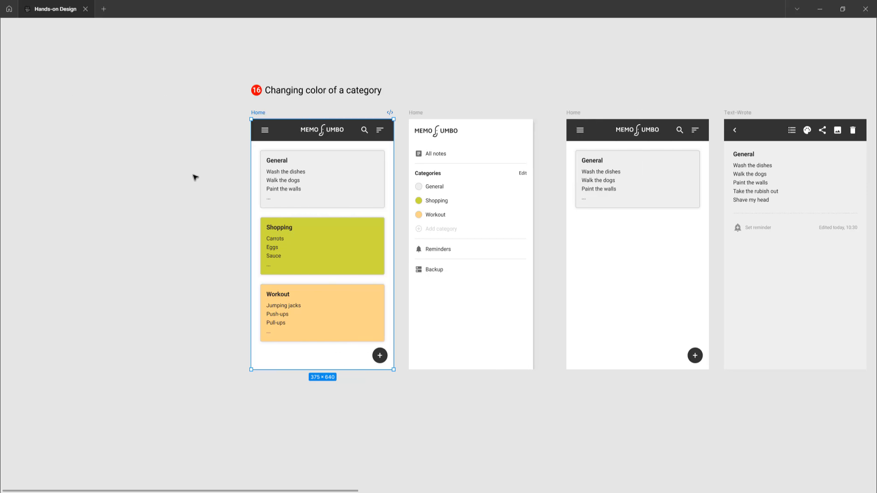
click(195, 177)
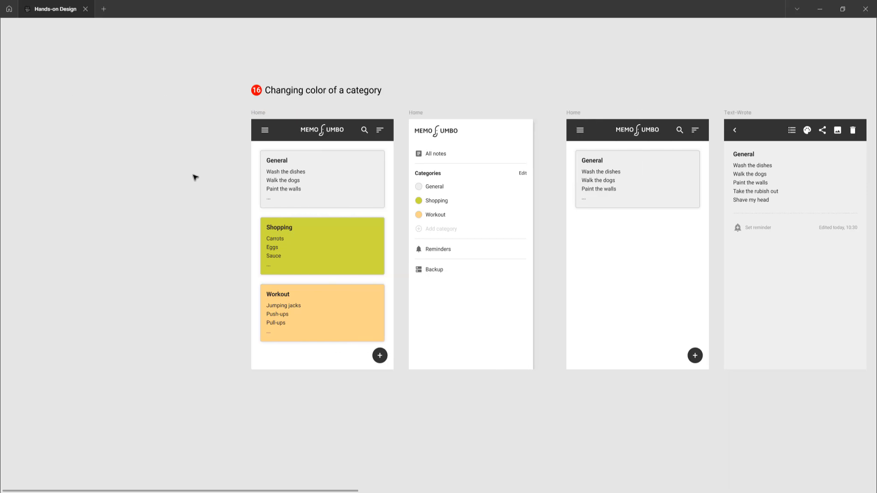
scroll(284, 153, up, 3)
scroll(285, 150, down, 2)
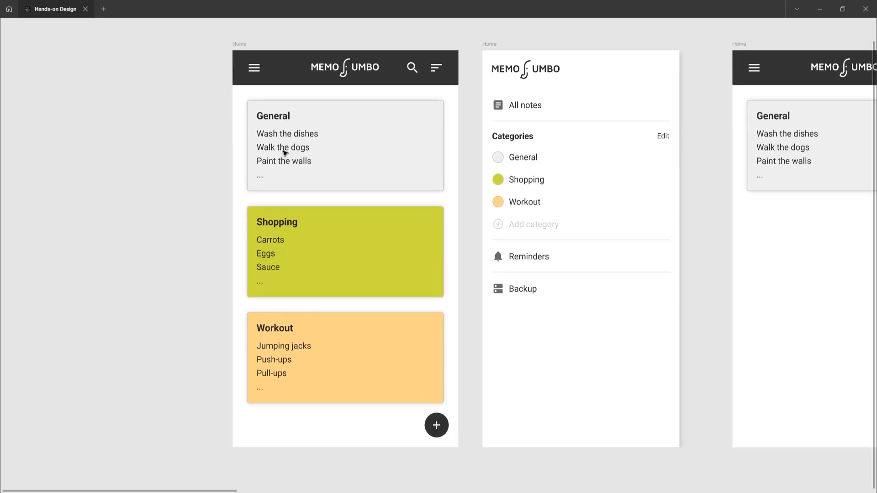
scroll(285, 150, right, 3)
scroll(286, 153, up, 1)
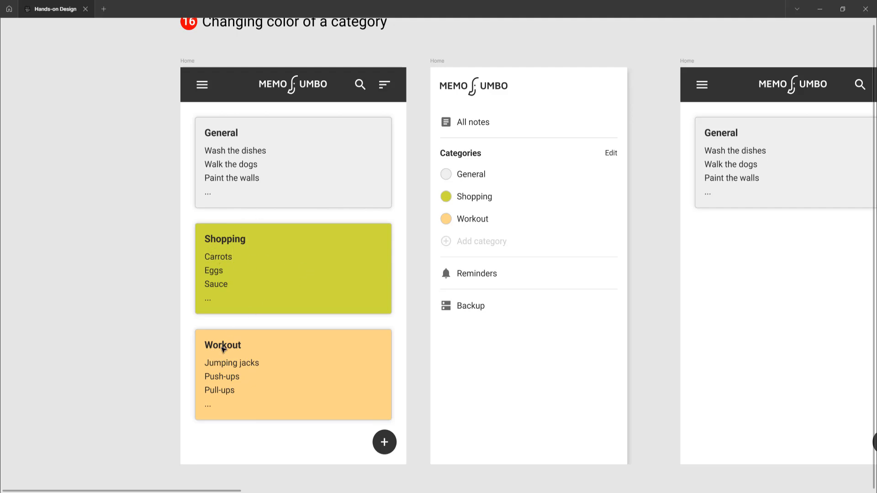
scroll(320, 315, right, 5)
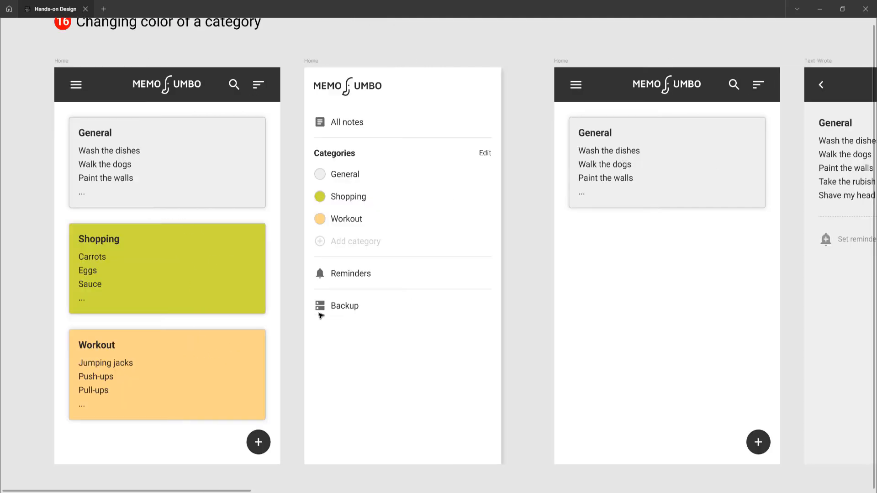
Examine the flow's frames from the side menu of categories through the General note to the color selection dialogs.
click(313, 61)
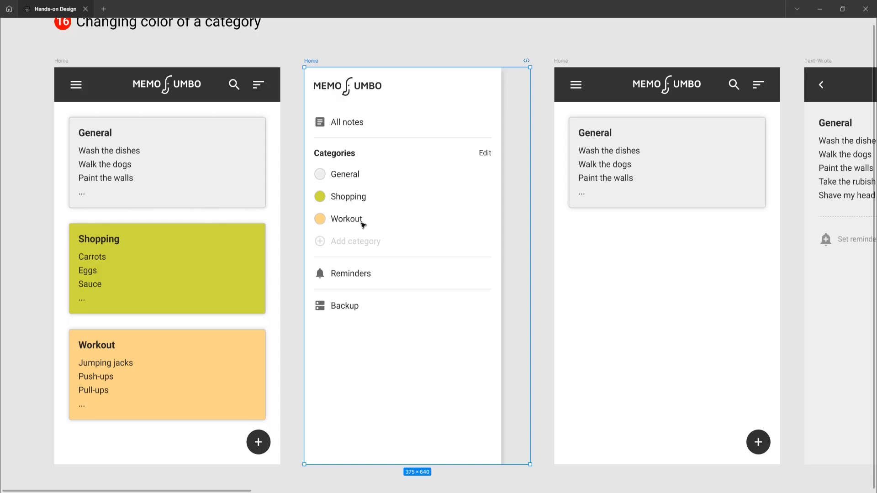
scroll(363, 225, right, 5)
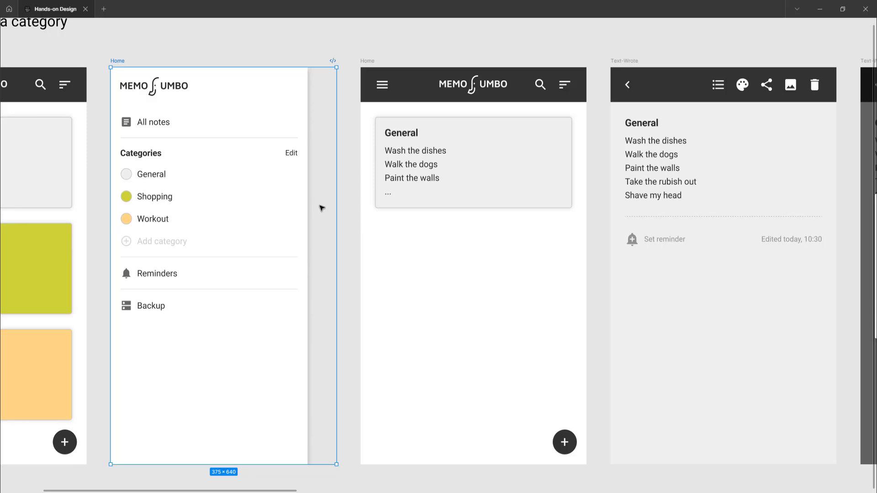
scroll(319, 205, right, 4)
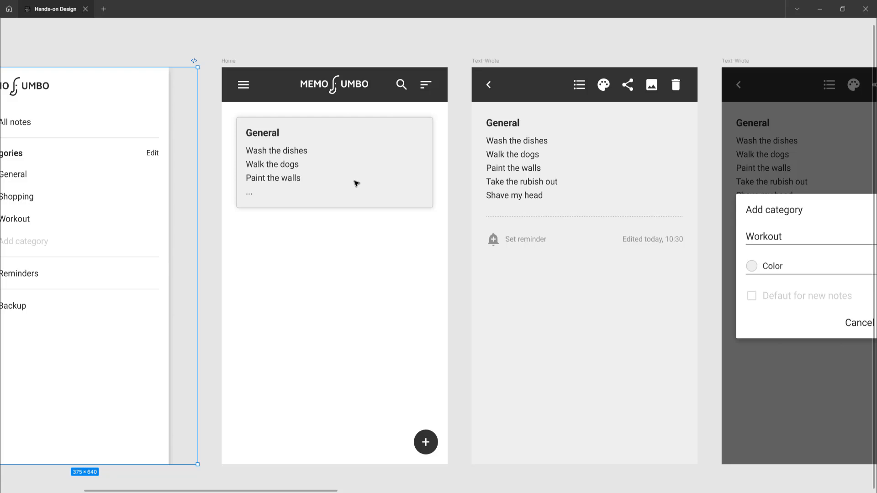
scroll(357, 183, right, 10)
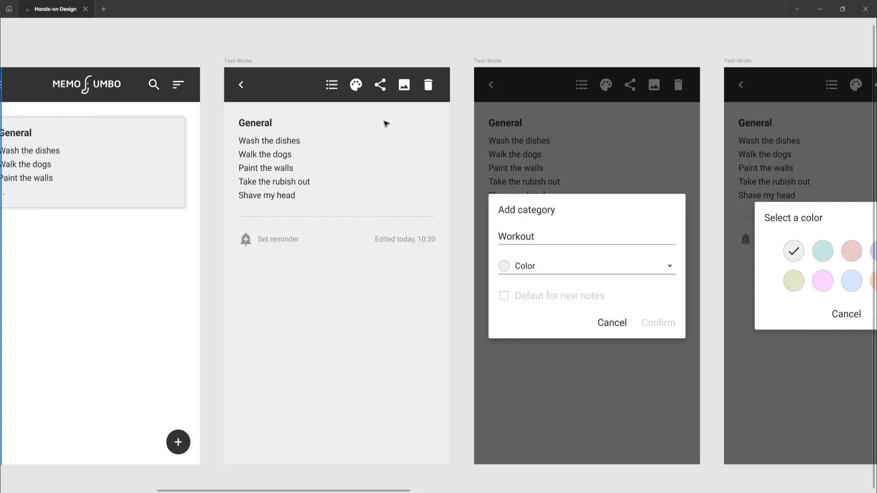
scroll(439, 171, right, 6)
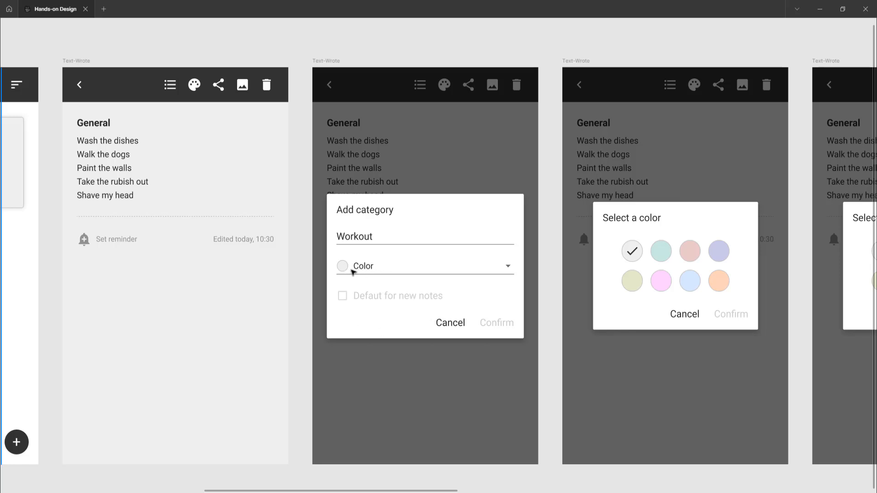
scroll(352, 272, right, 3)
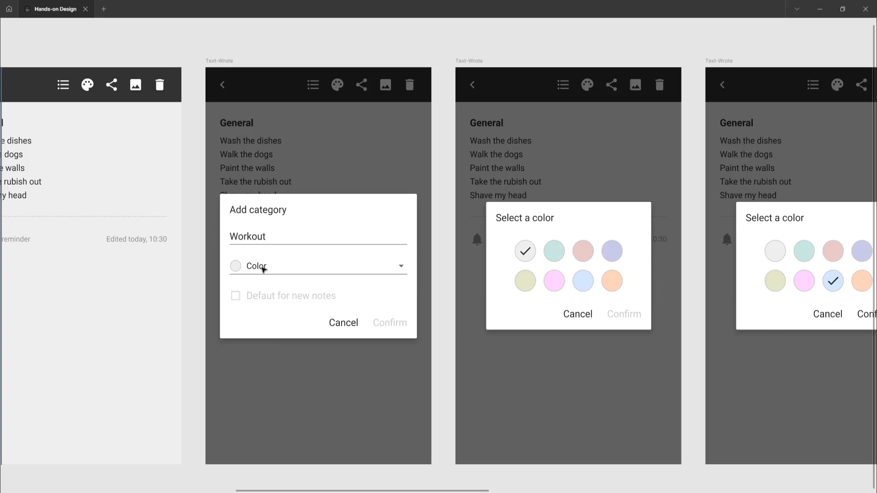
scroll(365, 272, right, 4)
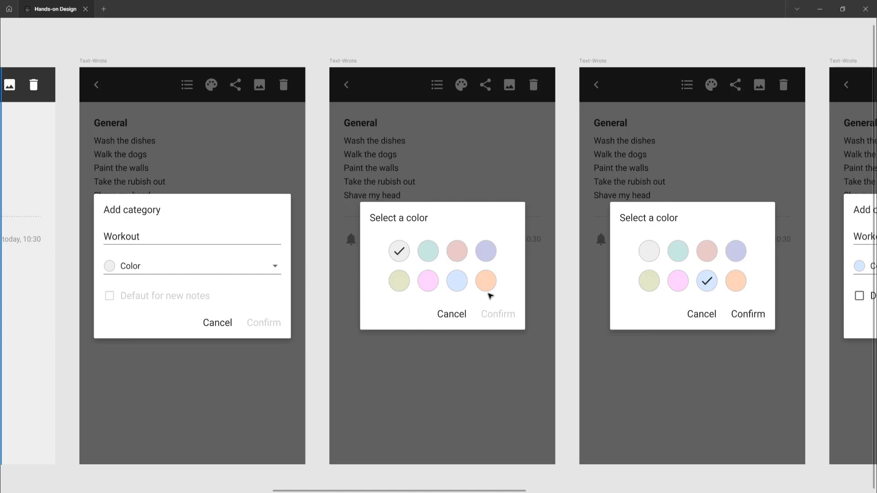
scroll(490, 296, right, 5)
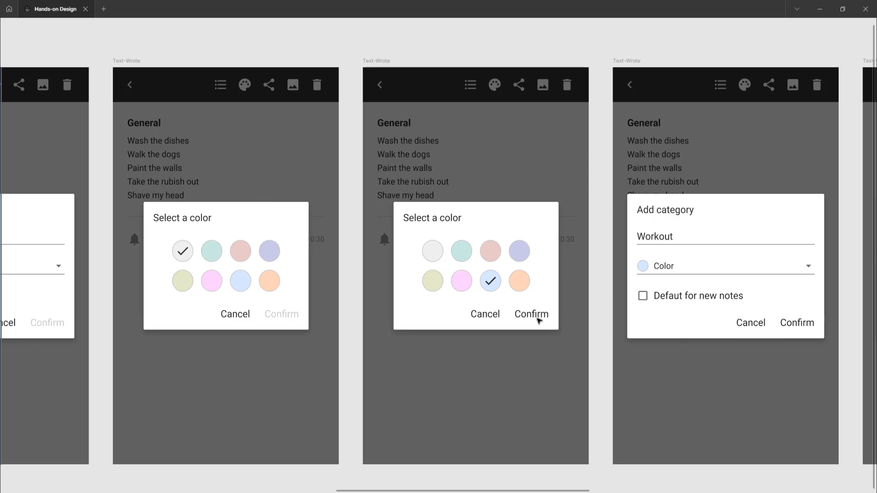
scroll(535, 322, right, 6)
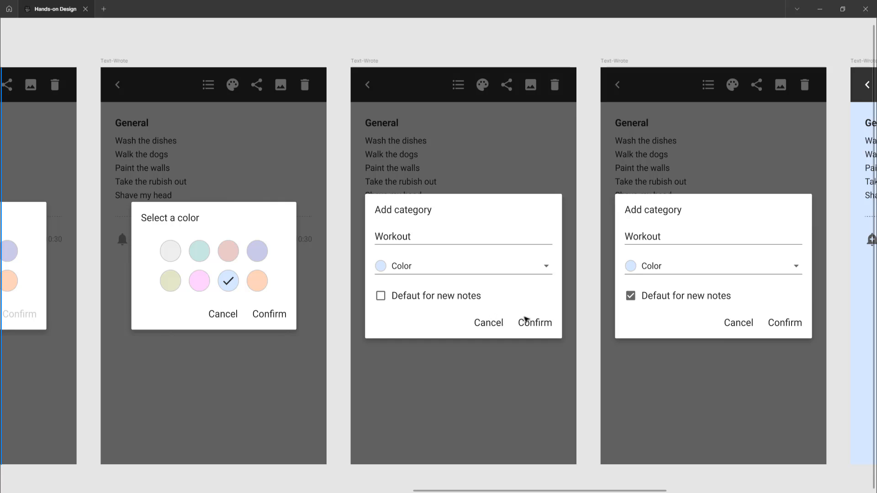
Examine the flow's remaining frames, from the "Defaut for new notes" option to the recolored note, home screen and side menu.
scroll(525, 318, right, 3)
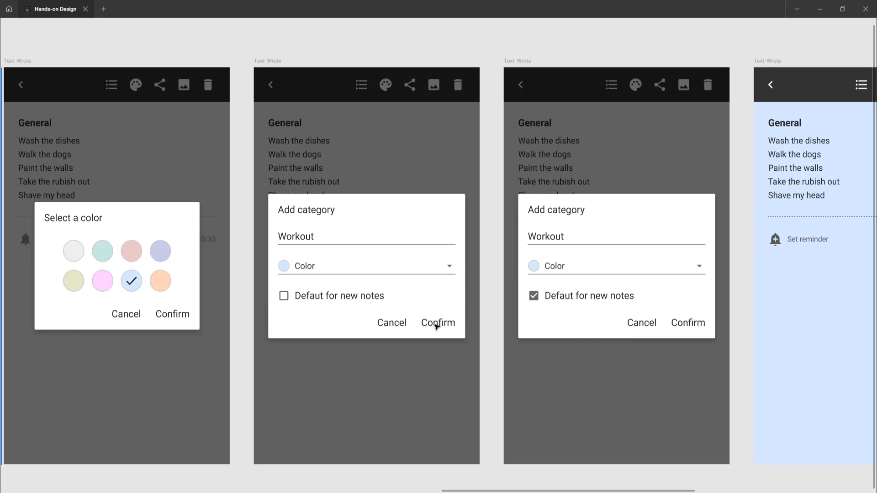
scroll(483, 323, right, 3)
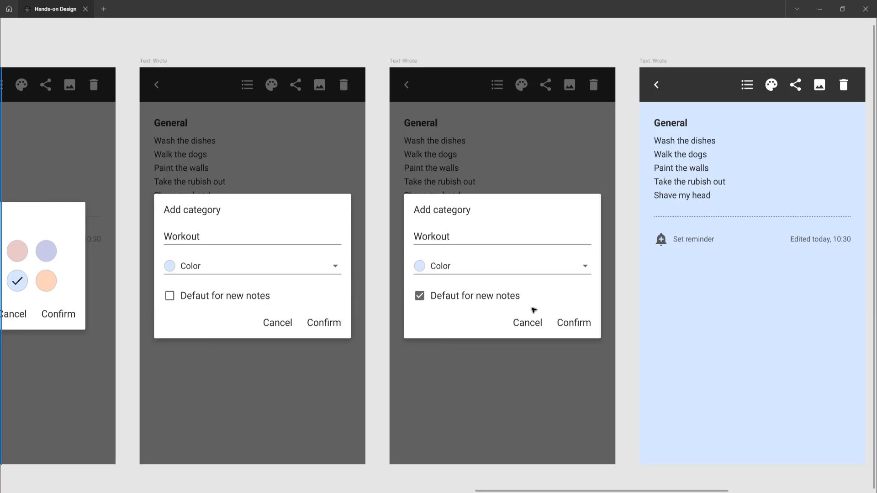
scroll(530, 309, right, 2)
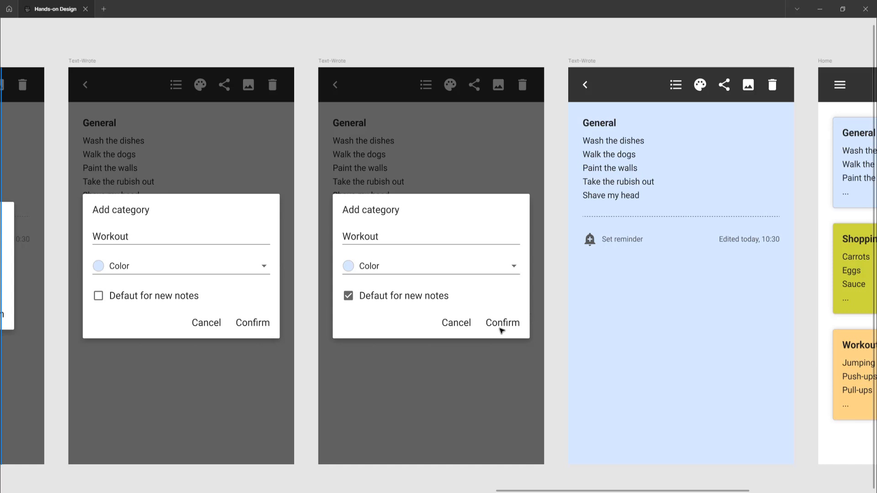
scroll(502, 329, right, 6)
scroll(499, 332, right, 1)
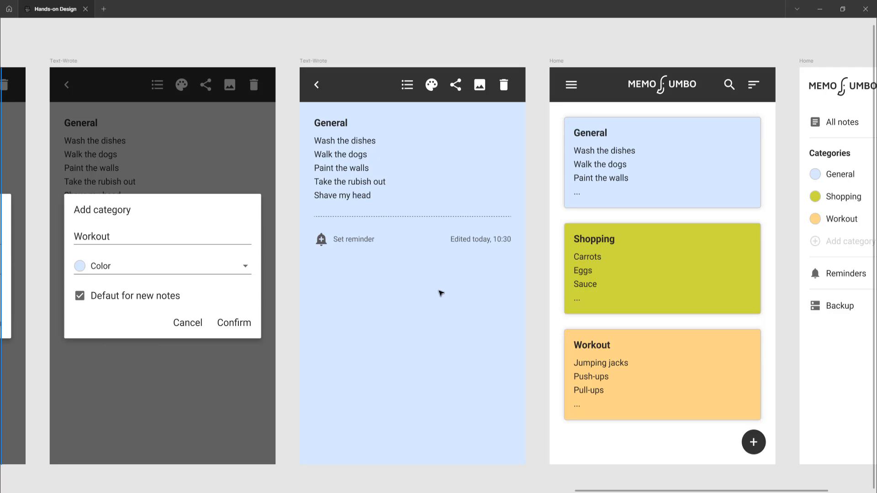
scroll(442, 294, right, 4)
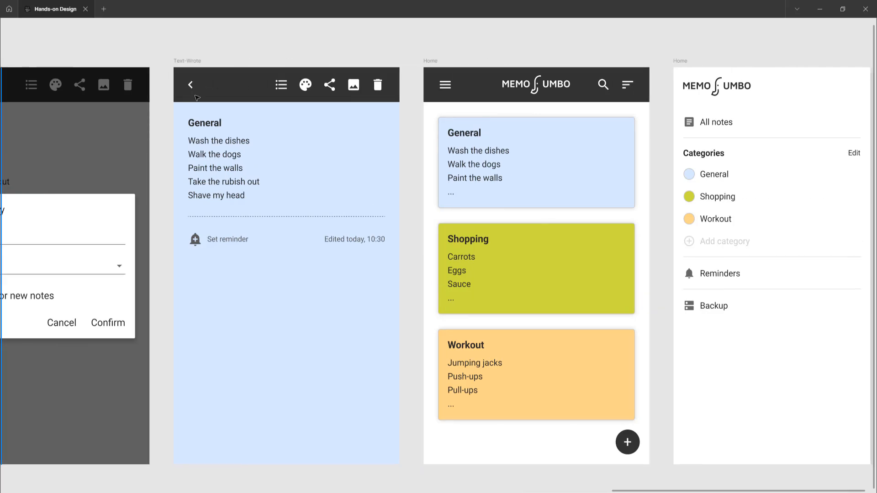
scroll(374, 193, right, 6)
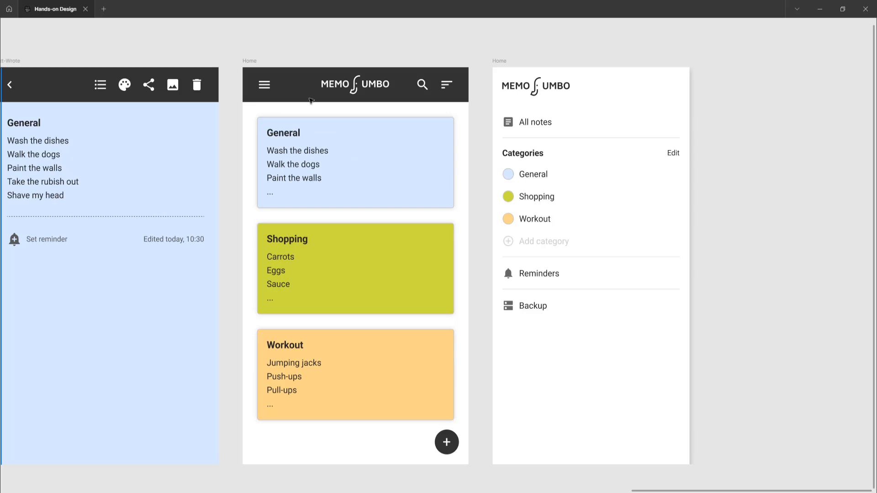
scroll(528, 206, right, 4)
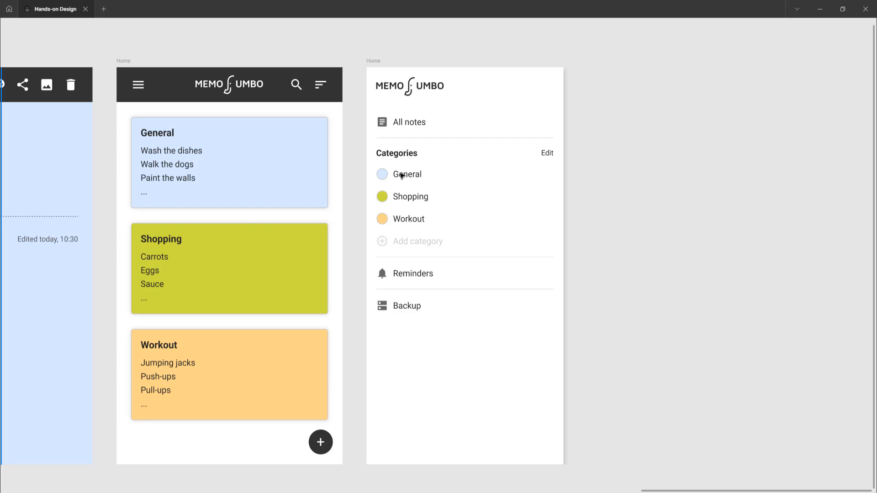
Switch to prototype mode with the interface hidden again and return to the opening Home screens of the flow.
key(ctrl+backslash)
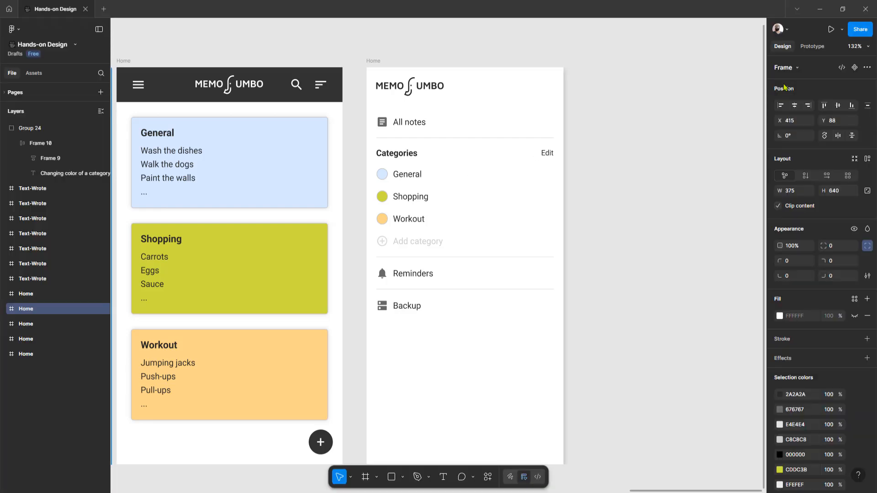
click(811, 46)
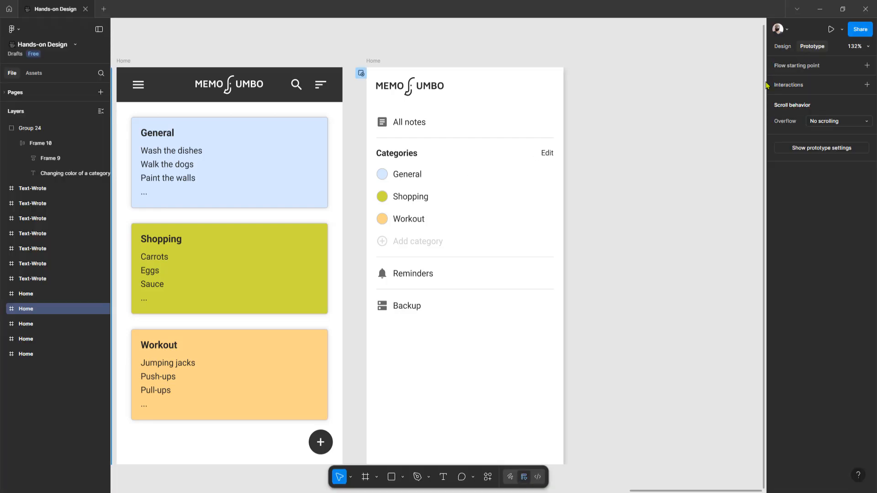
key(ctrl+backslash)
scroll(546, 120, left, 15)
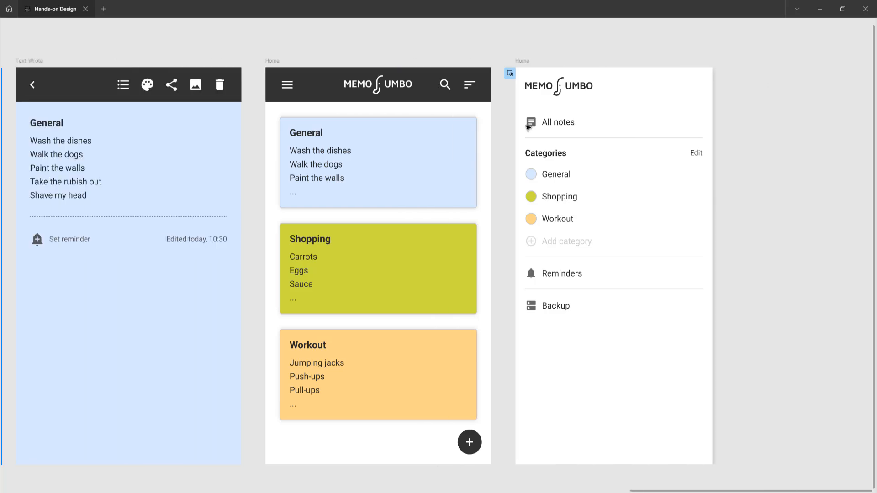
scroll(424, 124, left, 20)
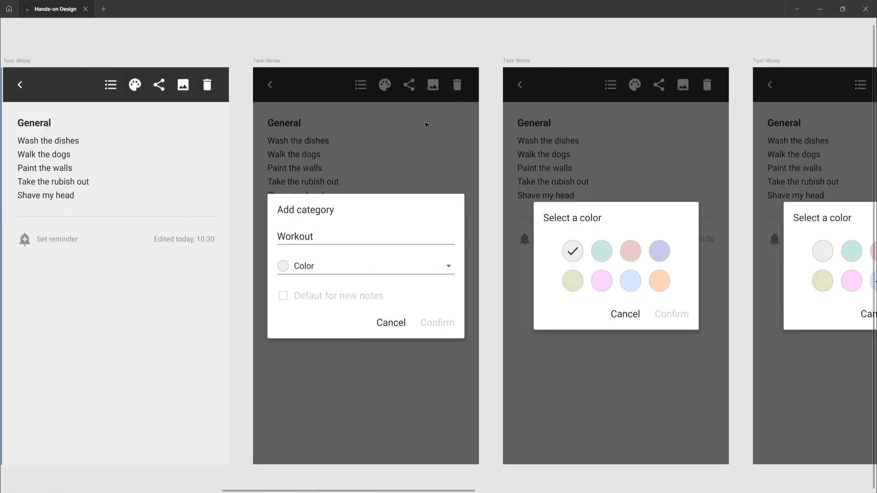
scroll(427, 124, left, 8)
scroll(424, 125, right, 6)
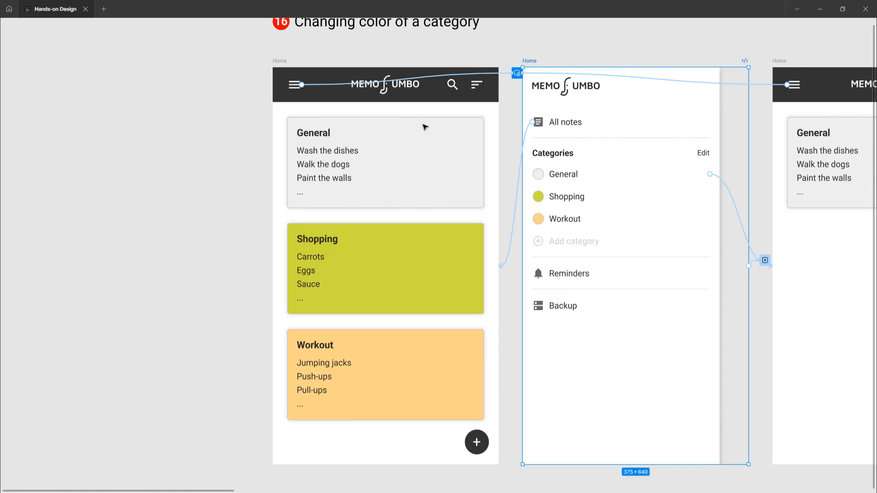
scroll(355, 129, down, 1)
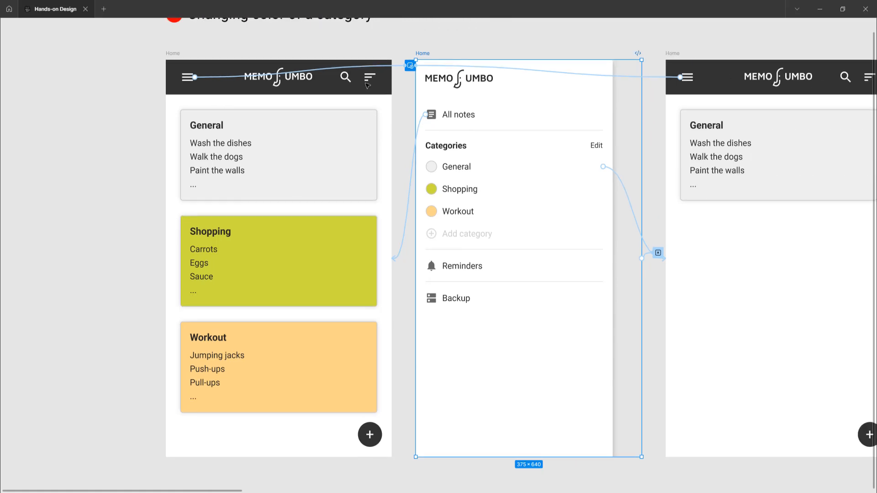
scroll(365, 73, up, 1)
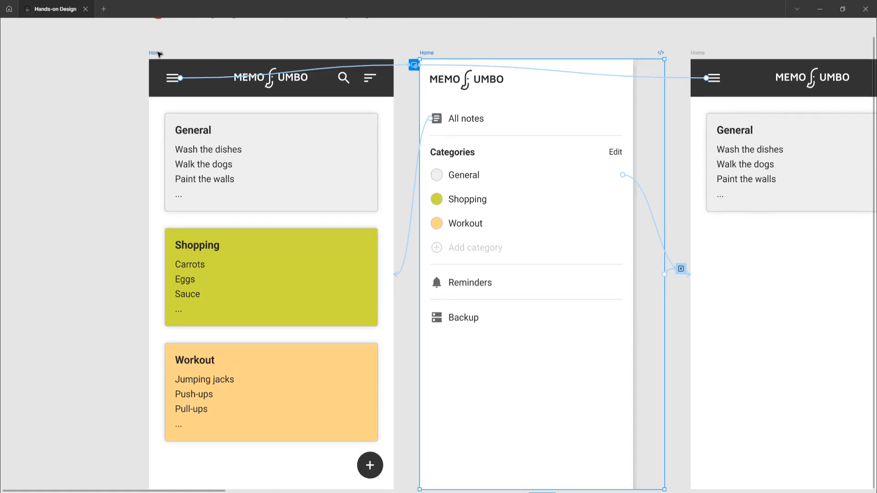
Inspect the interactions of the first Home screen's menu icon and General note card, following the card's connection to its destination.
click(159, 53)
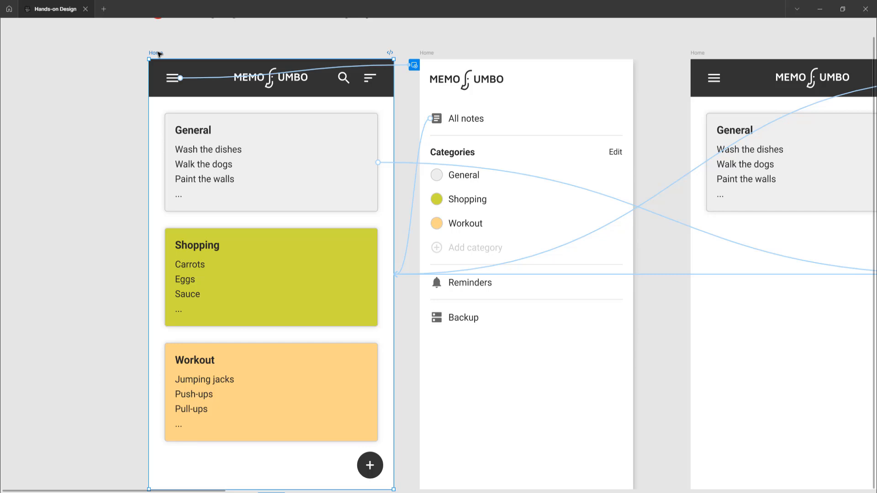
click(198, 80)
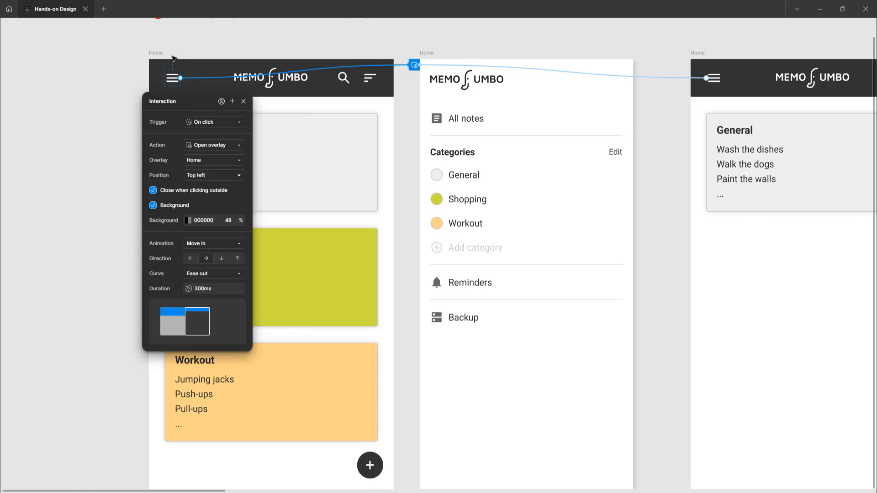
click(156, 53)
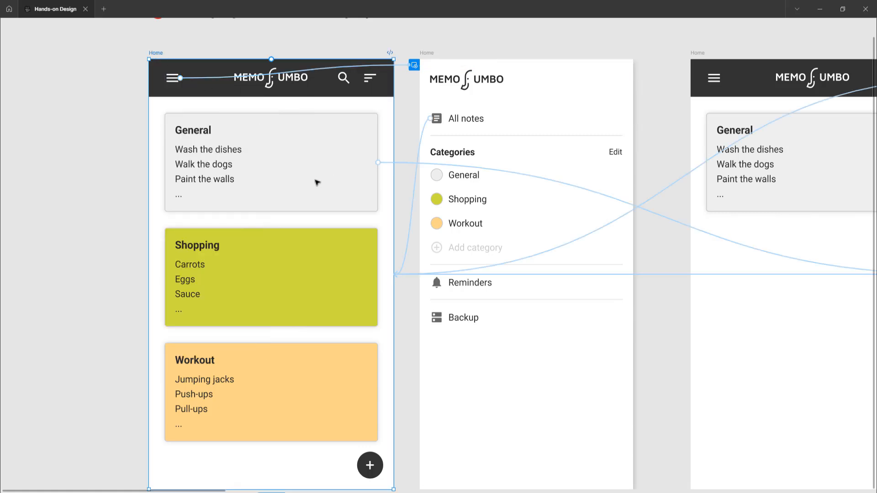
click(406, 165)
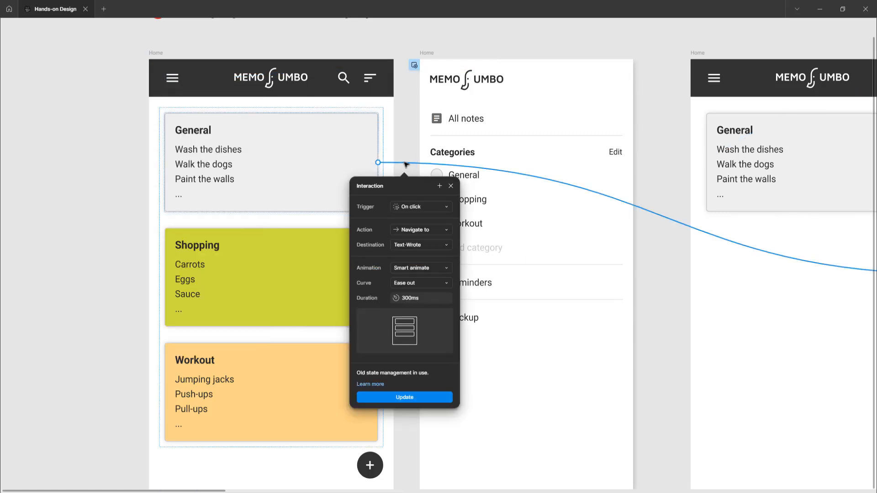
scroll(406, 165, down, 2)
scroll(406, 165, right, 3)
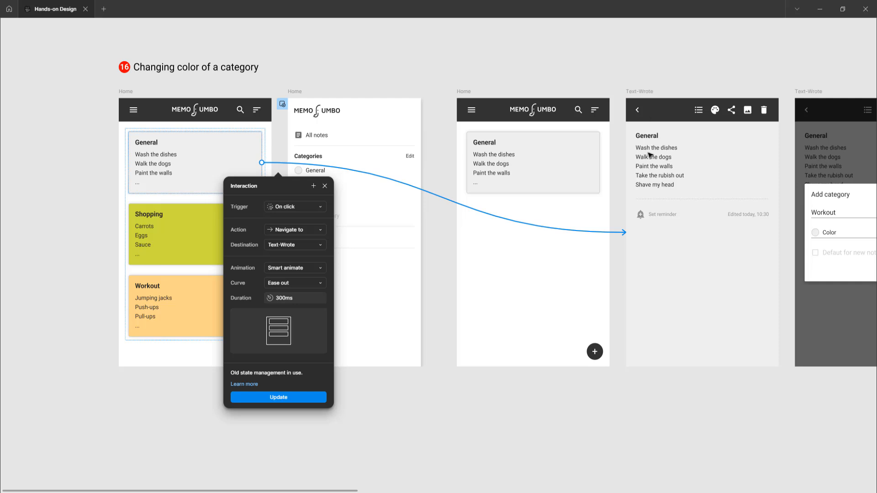
scroll(656, 190, right, 2)
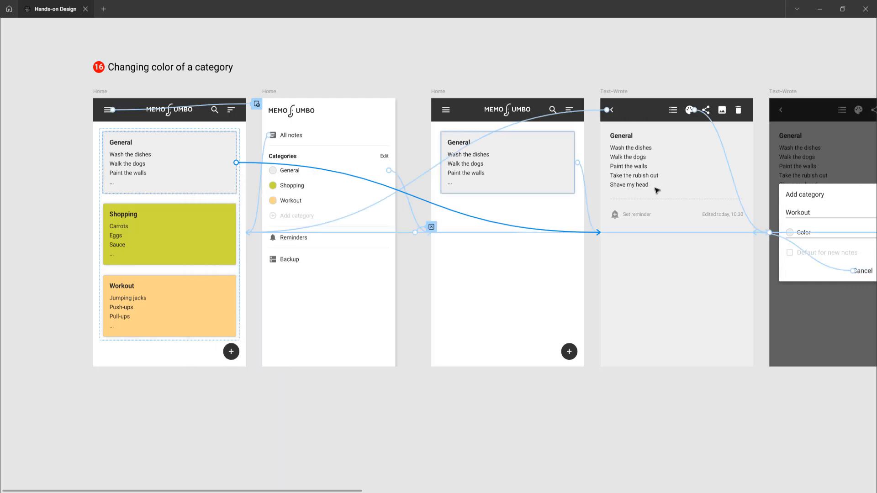
scroll(273, 230, up, 1)
scroll(274, 230, down, 2)
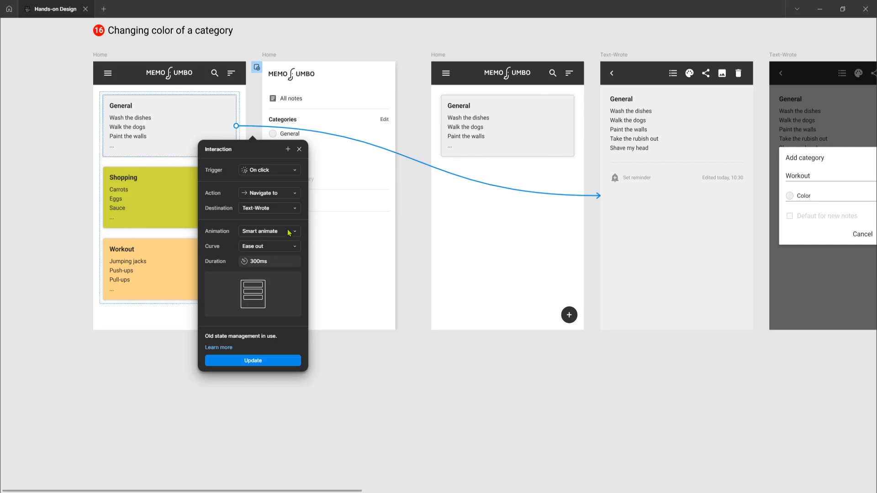
Inspect the interactions of the "All notes" and "General" entries in the side menu frame.
click(430, 371)
click(272, 56)
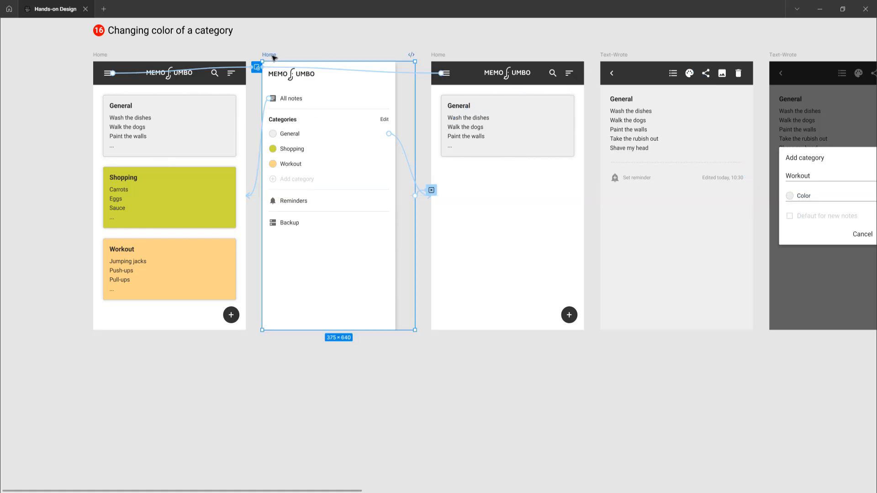
scroll(247, 91, up, 2)
scroll(247, 91, up, 3)
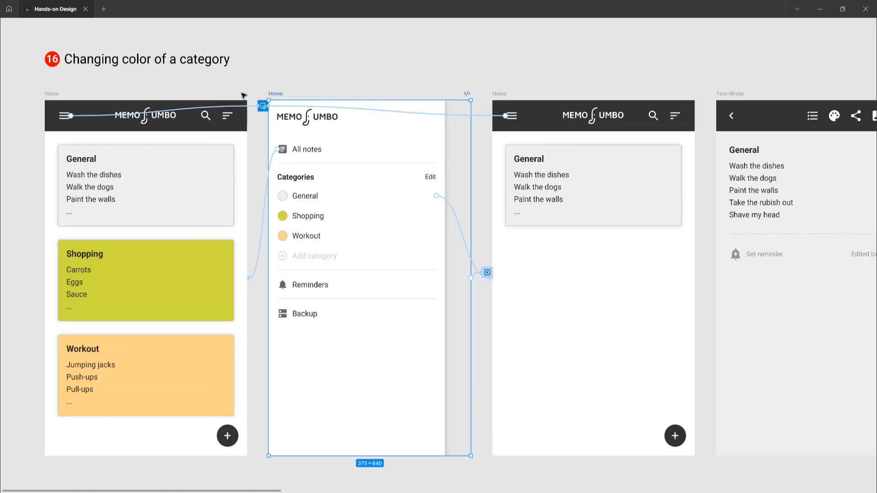
scroll(281, 126, left, 1)
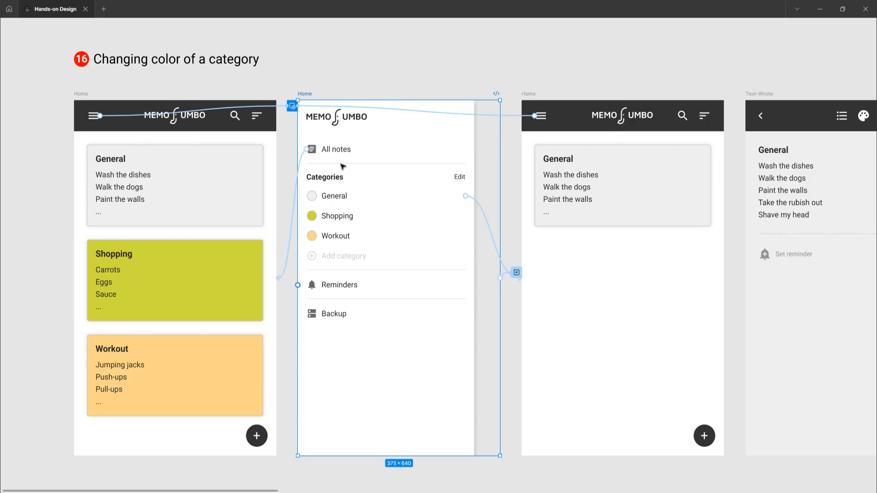
click(290, 247)
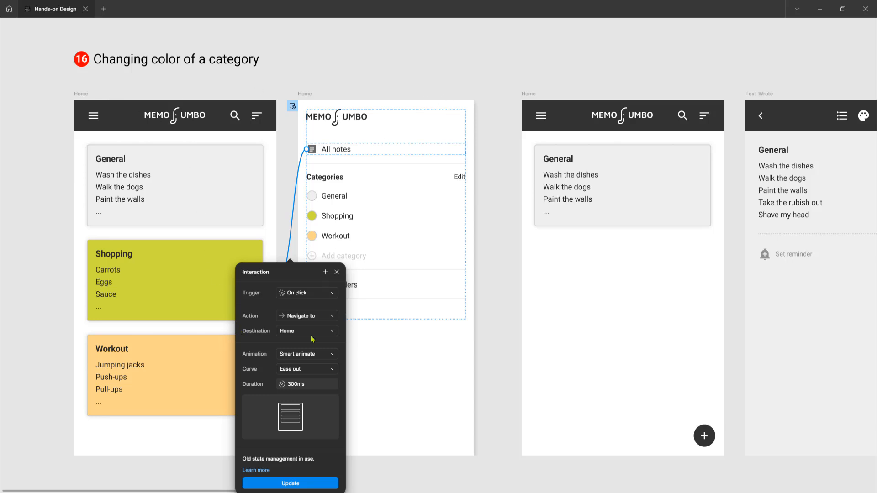
click(494, 221)
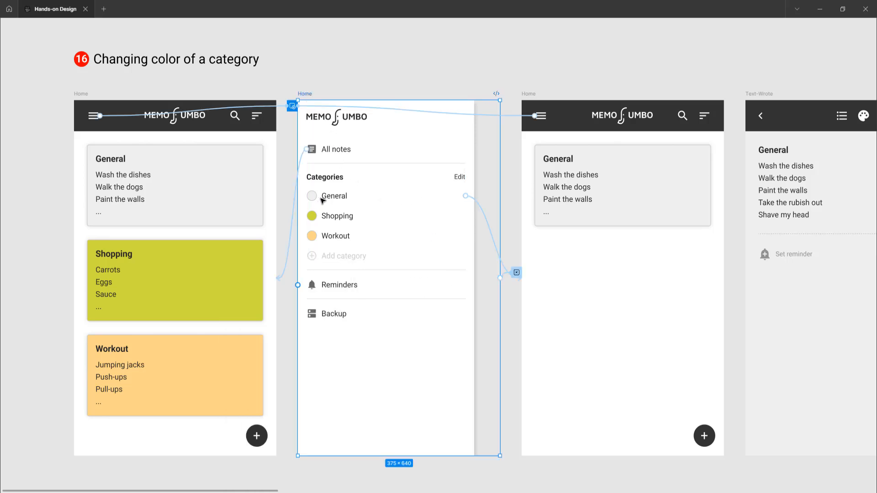
click(487, 223)
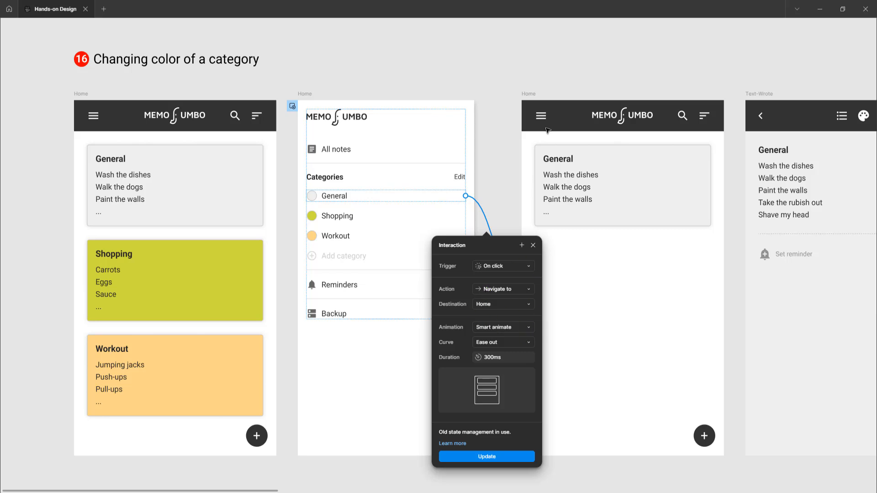
Inspect the menu icon's interaction on the General-only Home screen and the one on the side menu's empty outer strip.
click(530, 93)
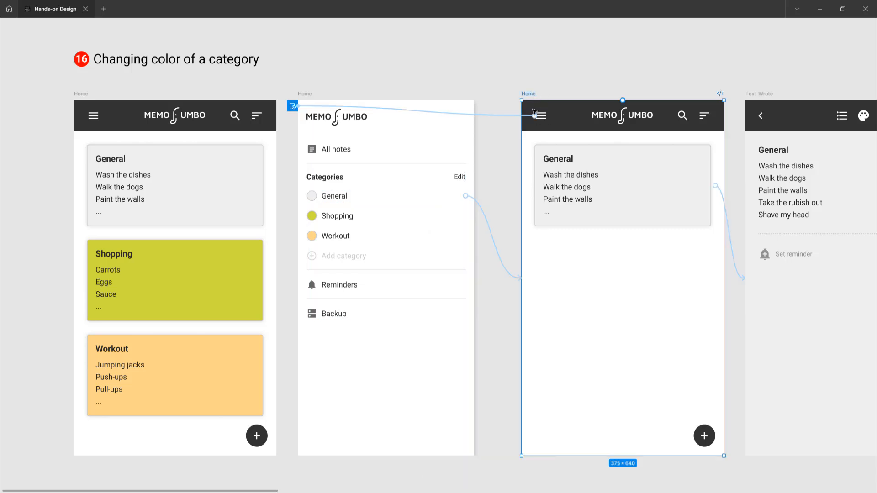
click(506, 118)
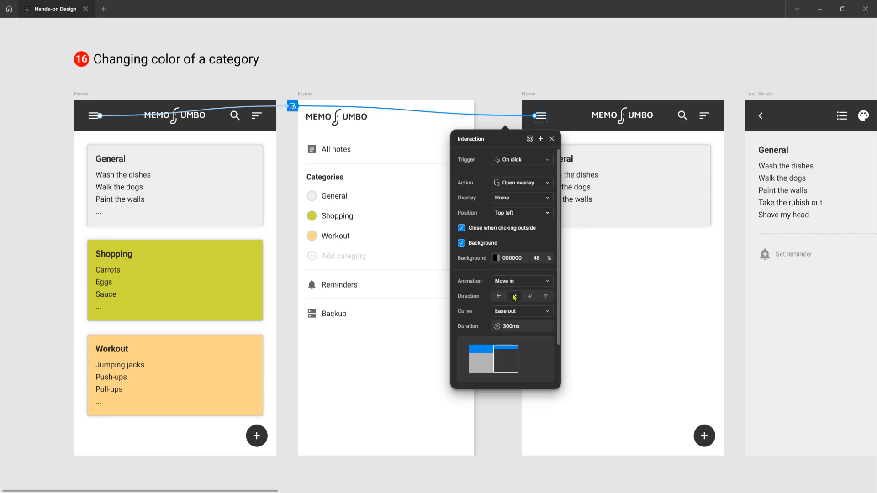
click(310, 93)
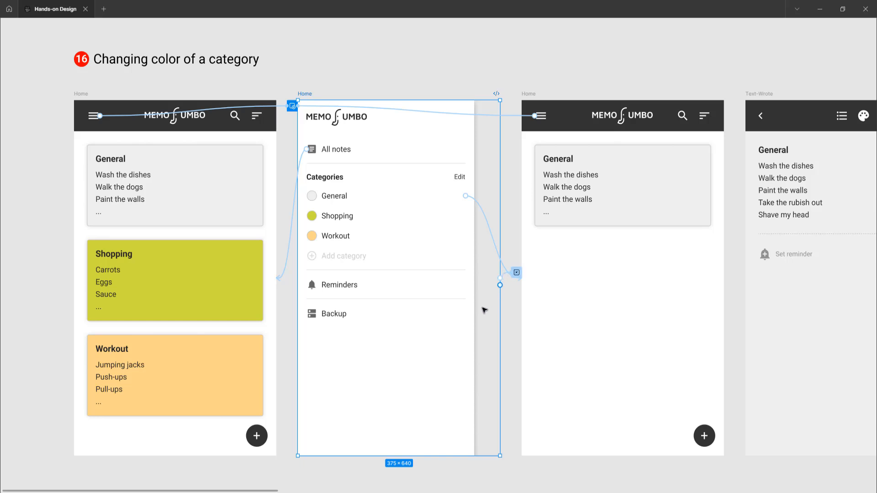
click(505, 275)
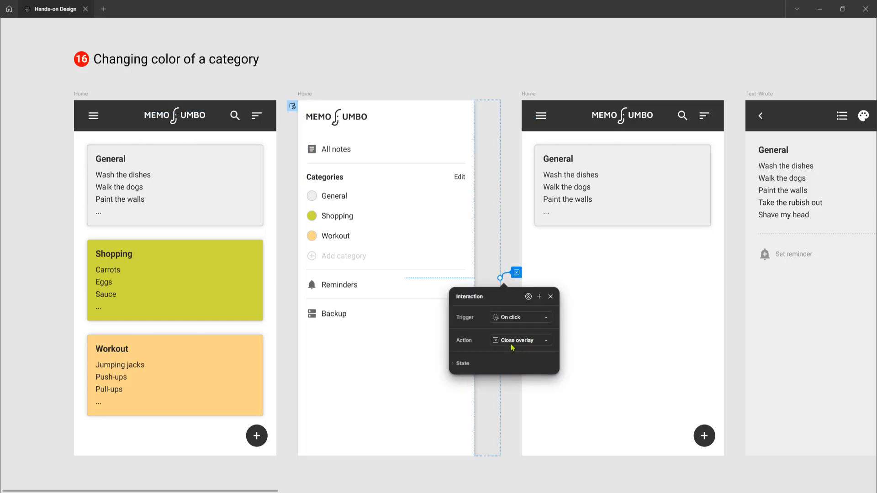
click(513, 195)
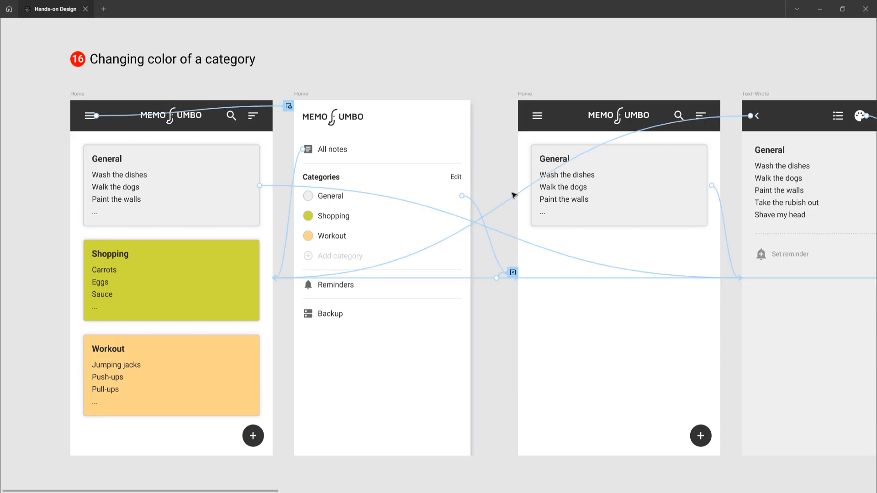
Inspect the interaction linking the General card on the General-only Home screen to the open note.
scroll(513, 196, right, 6)
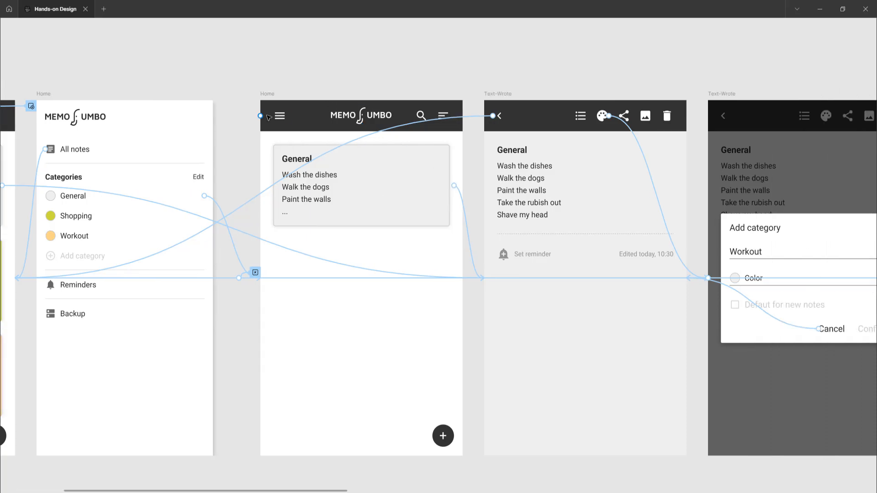
scroll(266, 114, up, 3)
scroll(267, 117, down, 1)
scroll(269, 118, down, 1)
scroll(268, 118, down, 1)
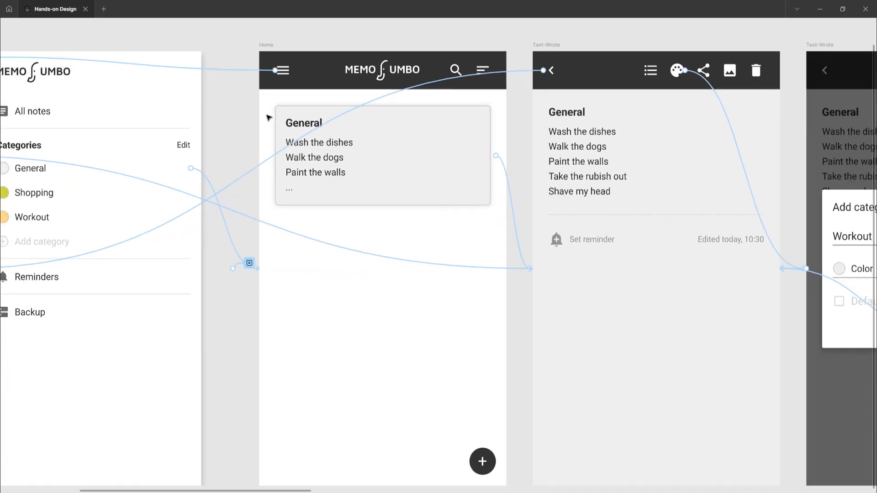
scroll(268, 117, down, 1)
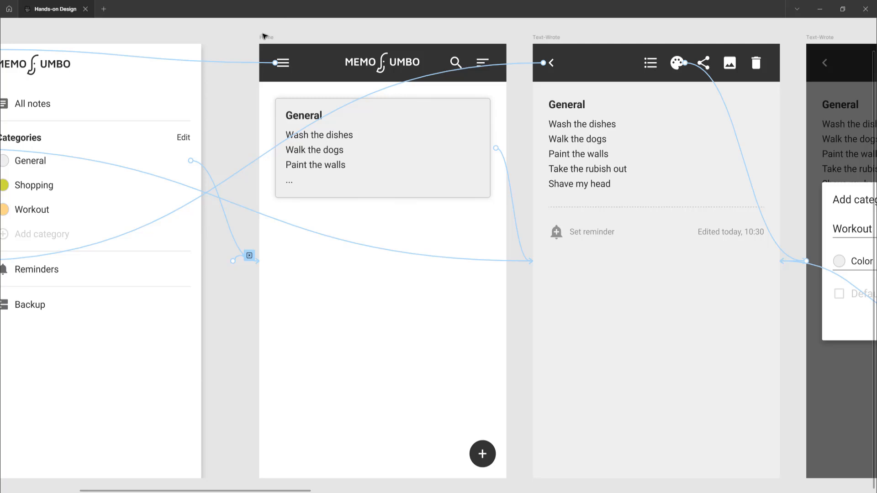
click(263, 37)
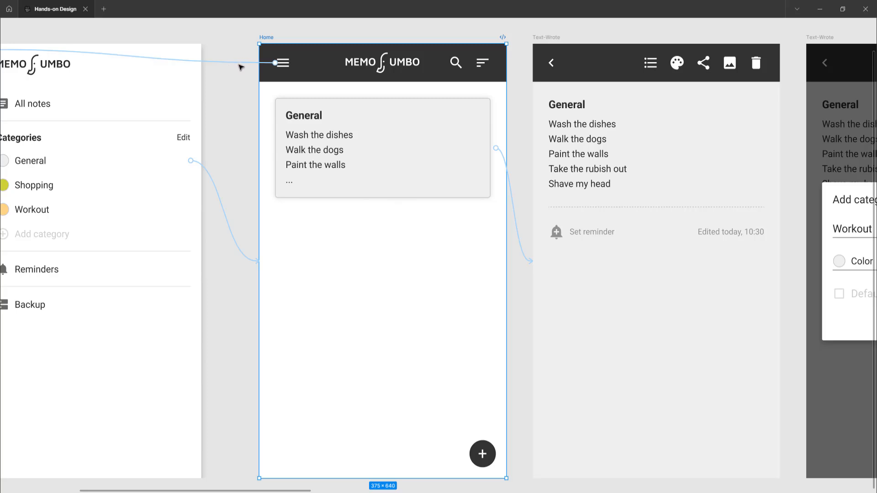
click(520, 238)
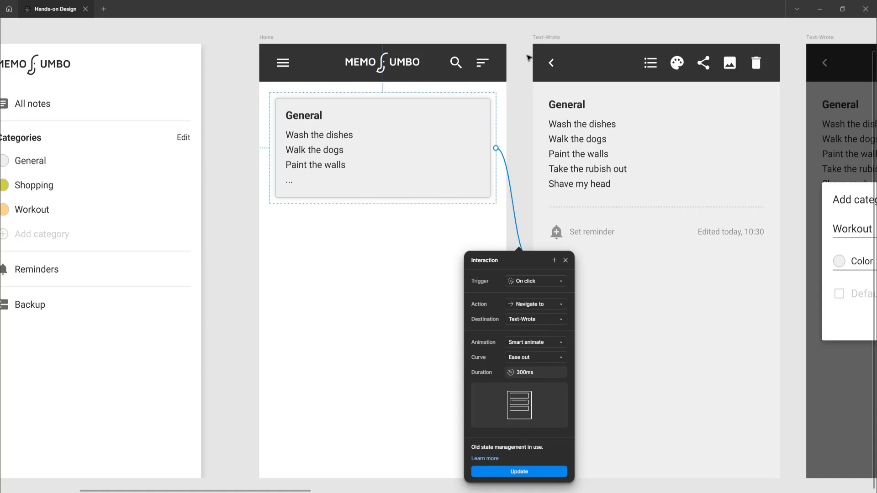
click(517, 36)
Inspect the back arrow's interaction on the open General note frame and trace its connection toward the Home screen.
scroll(500, 129, right, 5)
scroll(495, 132, right, 1)
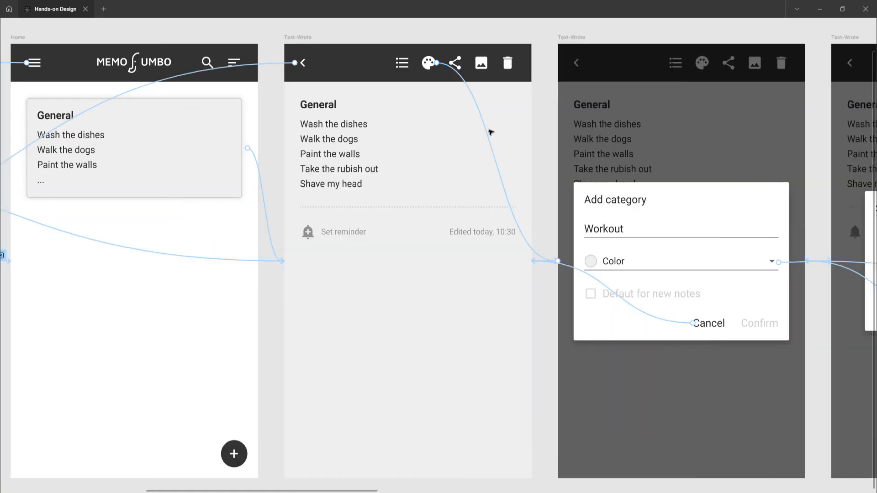
click(304, 38)
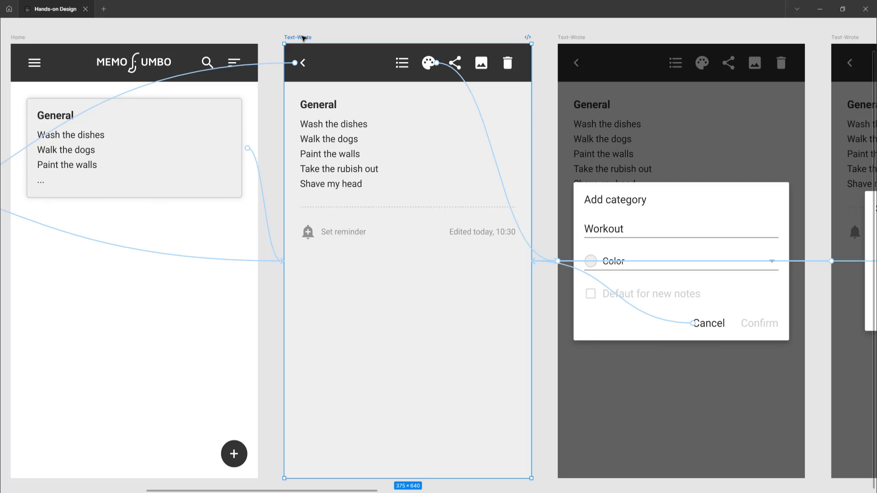
scroll(307, 59, right, 1)
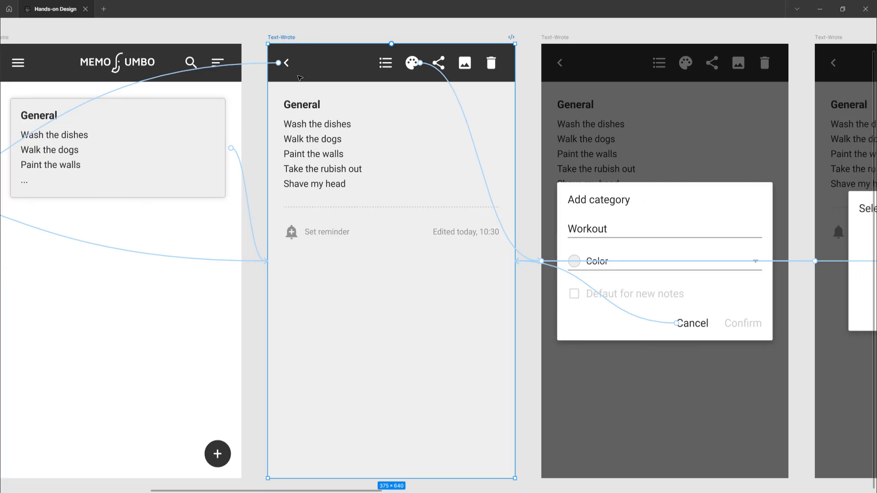
click(256, 64)
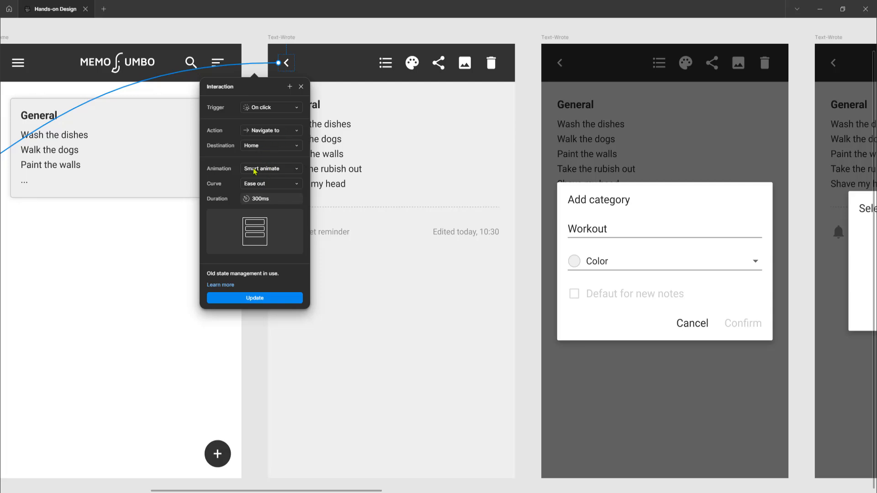
scroll(274, 171, down, 2)
scroll(274, 170, left, 3)
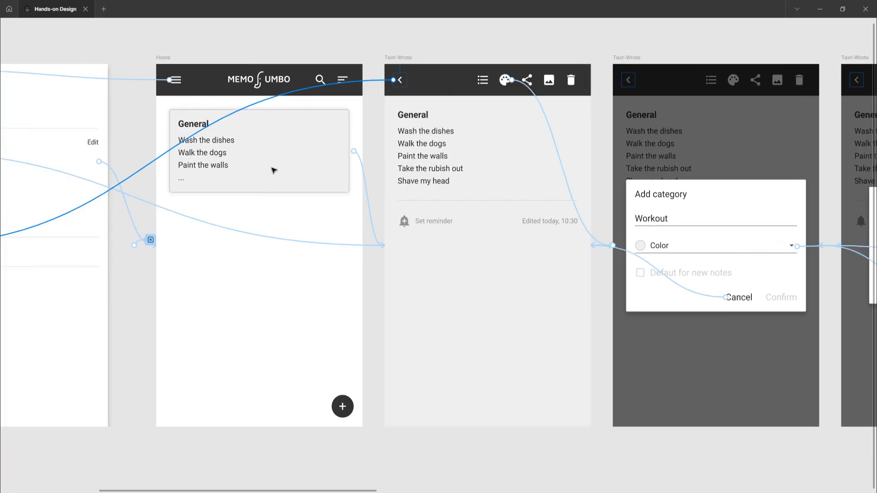
Examine the back arrow's link from the open General note to the Home screen with the General, Shopping and Workout cards.
scroll(274, 171, left, 4)
scroll(274, 171, down, 2)
scroll(354, 169, left, 1)
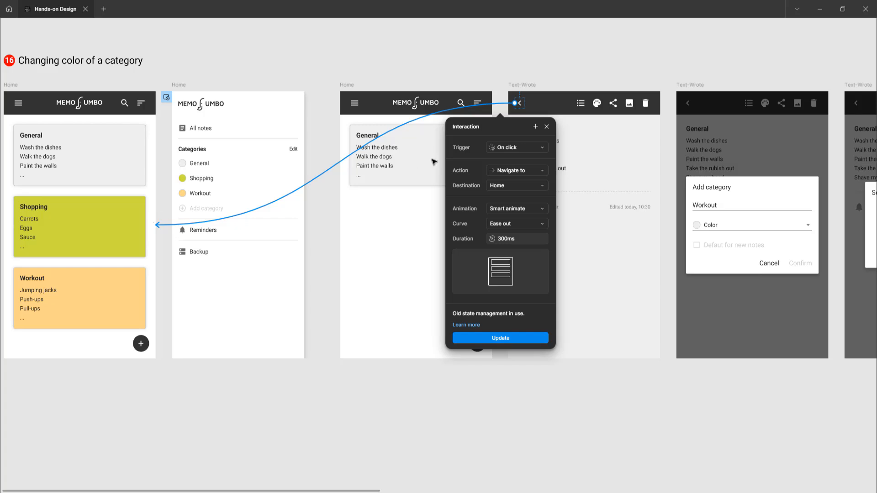
scroll(432, 162, right, 3)
scroll(417, 169, right, 2)
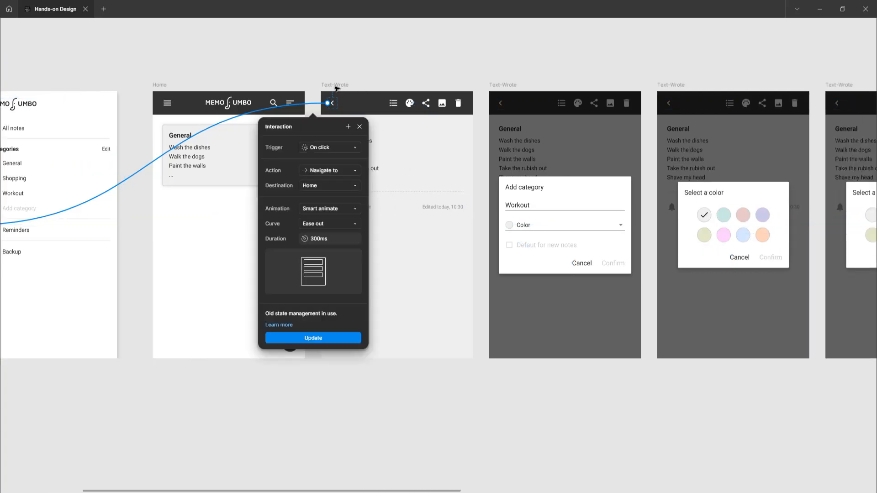
Inspect the palette icon's interaction linking the open General note to the Add category dialog frame.
click(335, 85)
scroll(319, 142, right, 3)
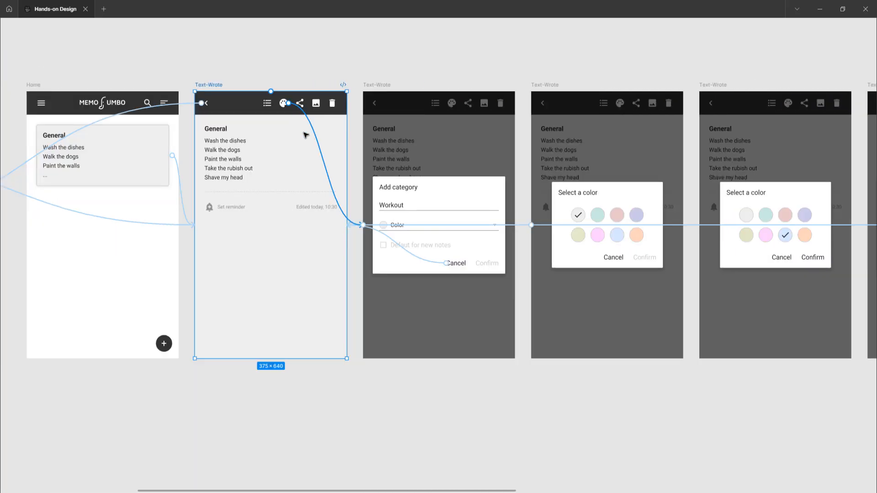
scroll(276, 121, up, 3)
scroll(276, 121, left, 2)
scroll(276, 123, down, 1)
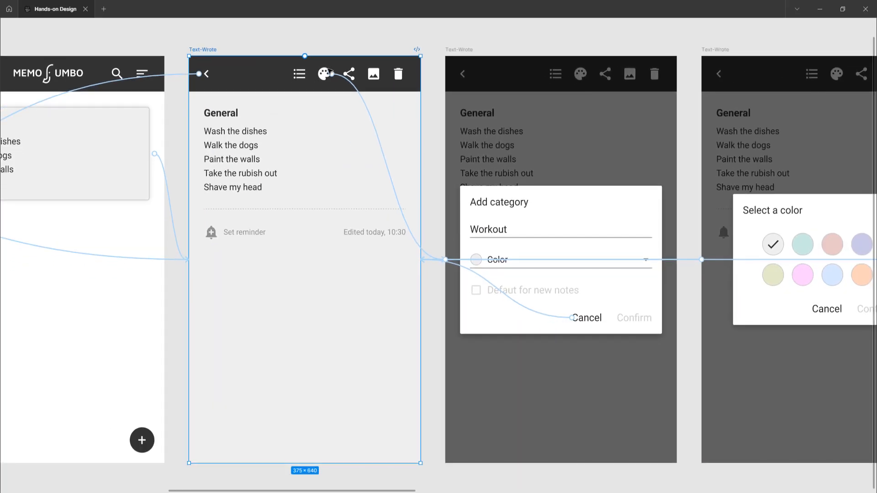
click(377, 134)
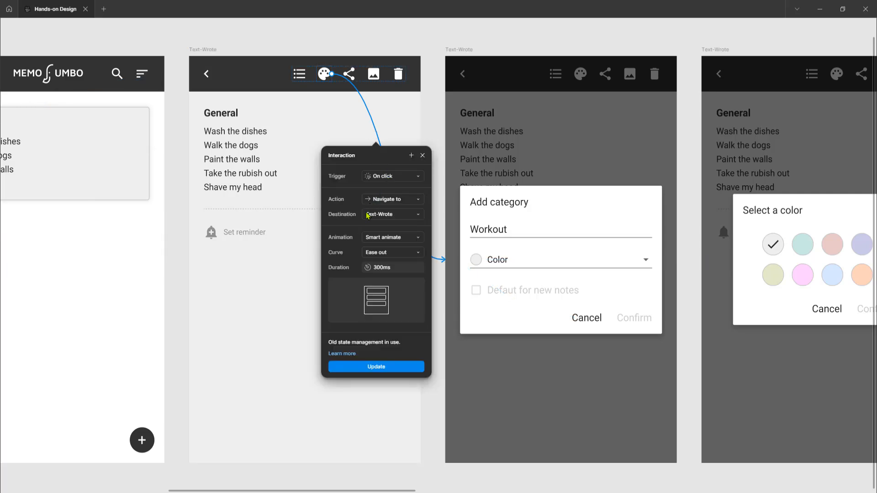
Inspect the interactions of the first Add category frame's background and its Cancel button that lead back to the open note.
click(458, 50)
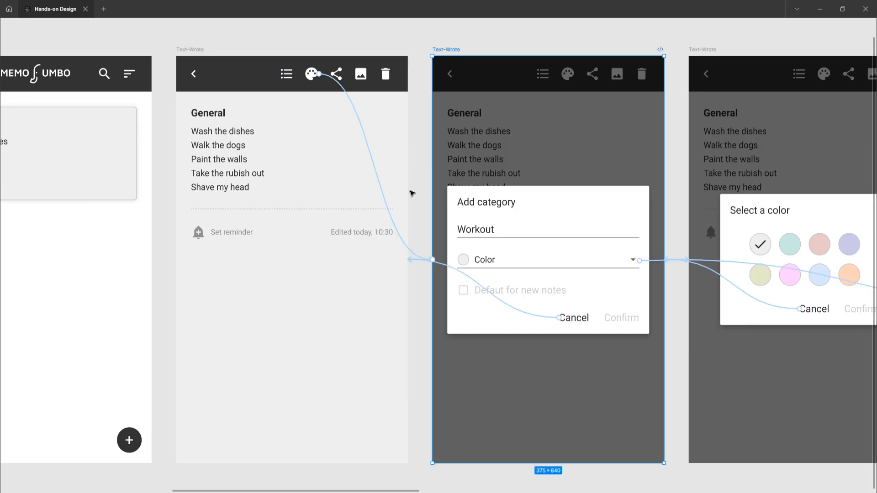
scroll(412, 192, right, 3)
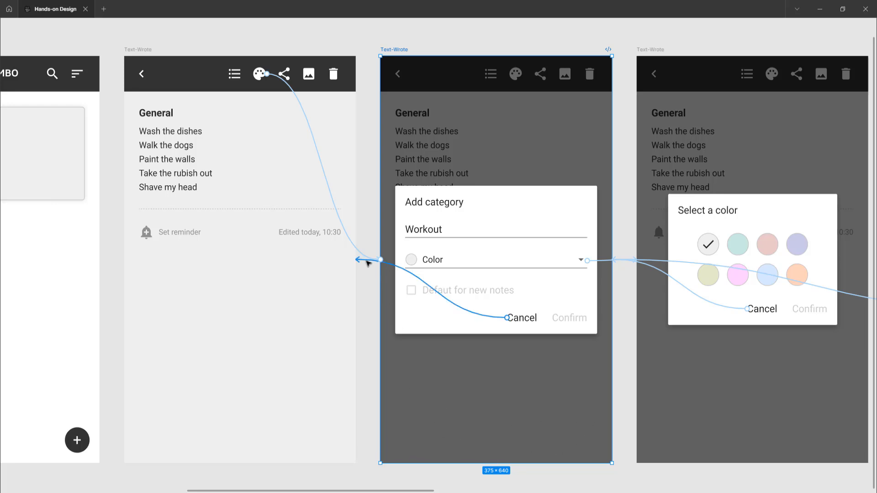
click(365, 261)
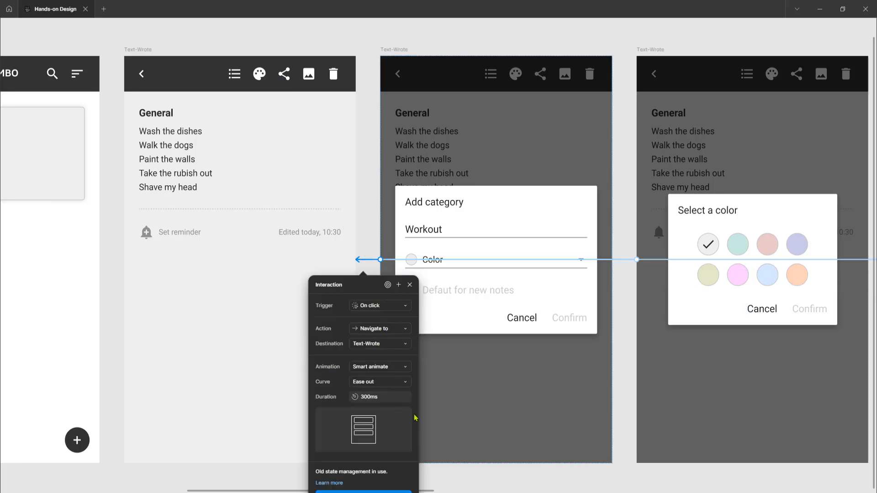
click(622, 393)
scroll(487, 327, right, 3)
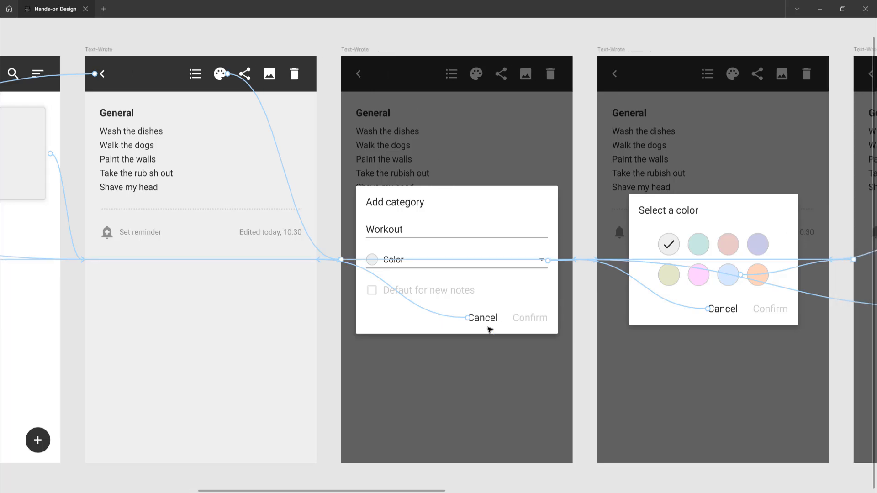
click(388, 308)
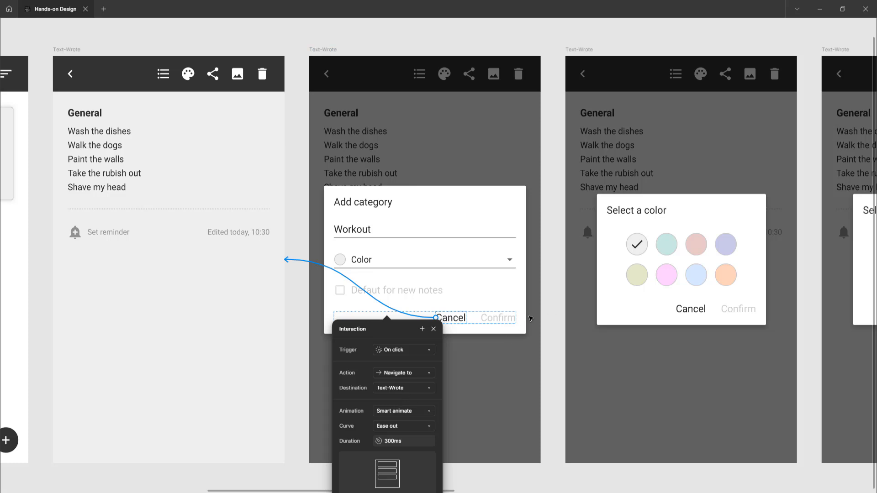
click(549, 318)
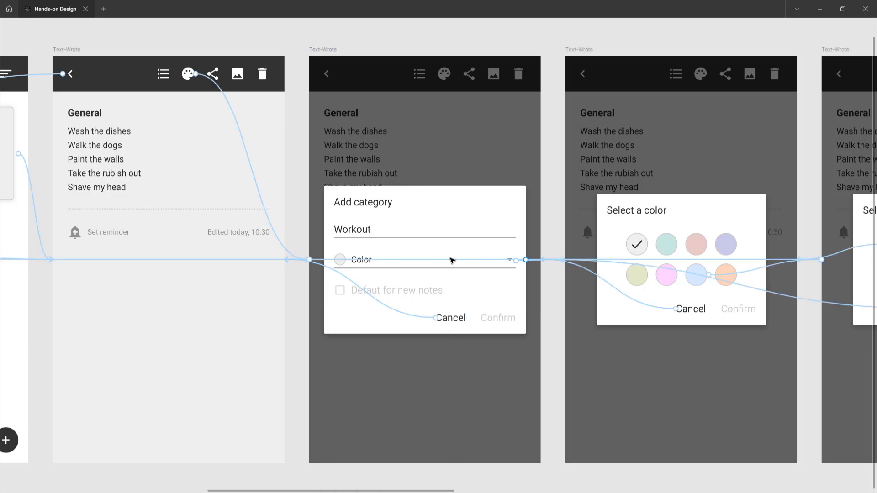
Inspect the Color dropdown's interaction linking the first Add category frame to the Select a color frame.
click(322, 51)
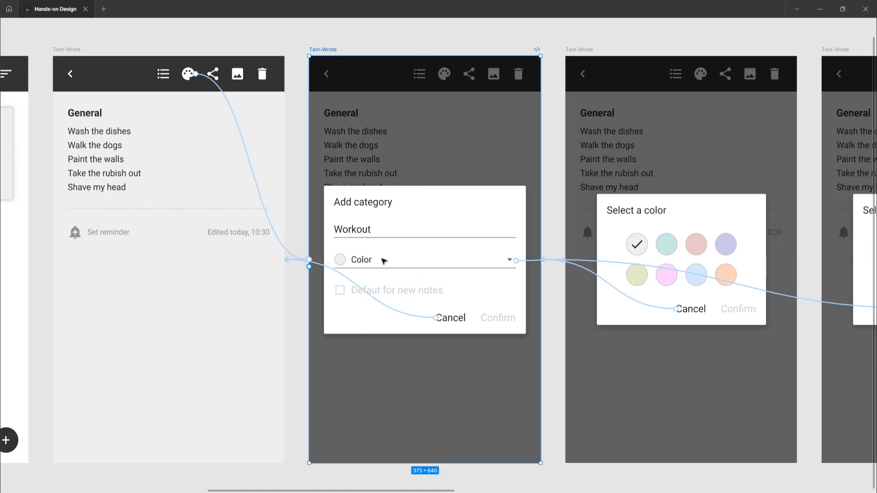
click(532, 262)
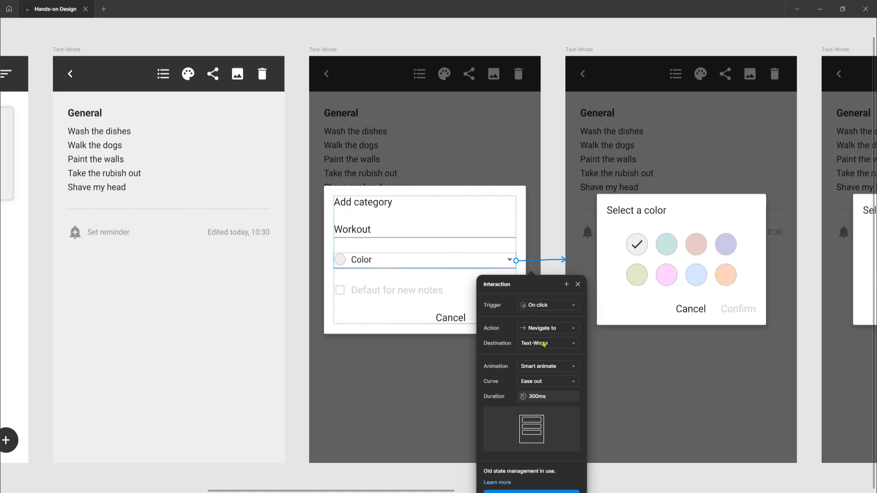
click(555, 210)
Inspect the Cancel button's interaction on the first Select a color frame.
scroll(548, 224, right, 5)
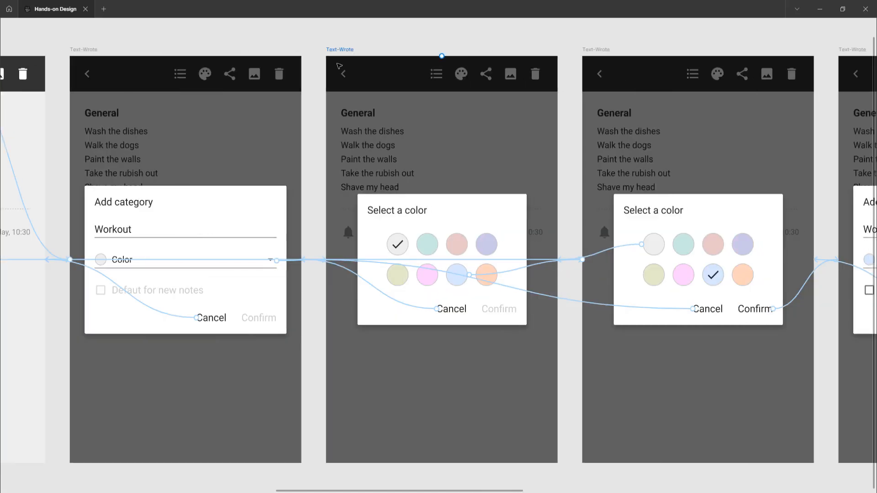
scroll(332, 64, up, 2)
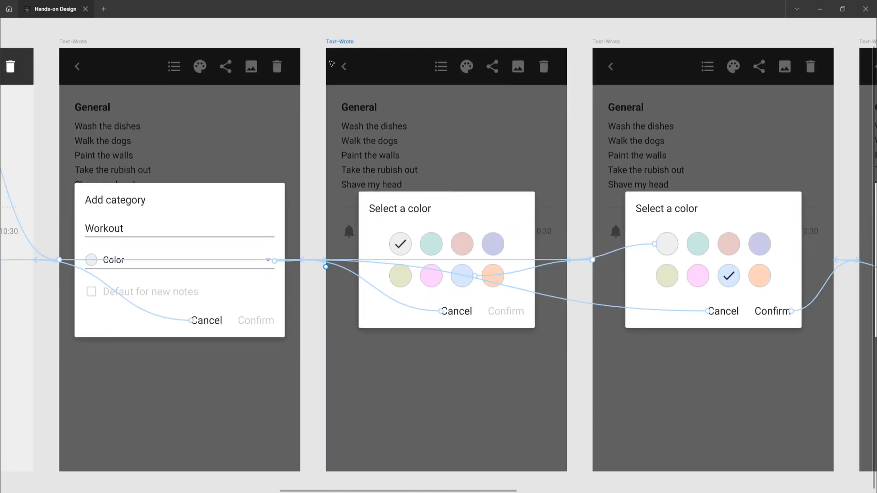
click(340, 42)
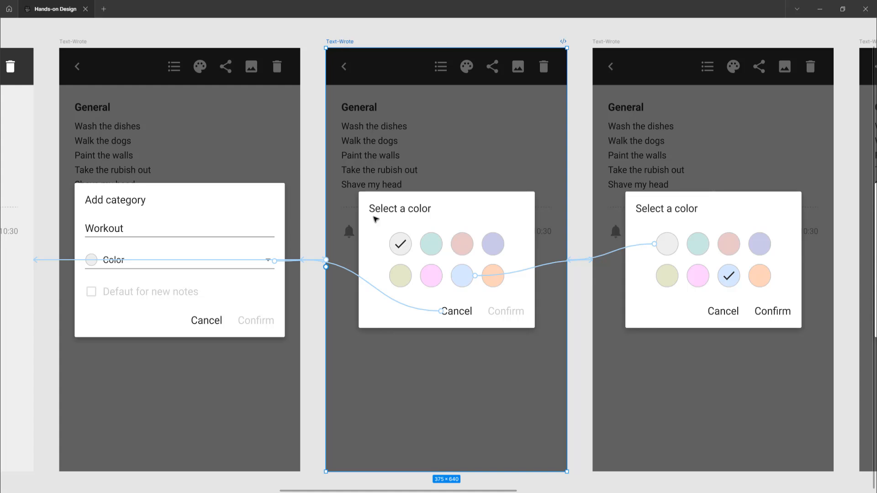
click(421, 311)
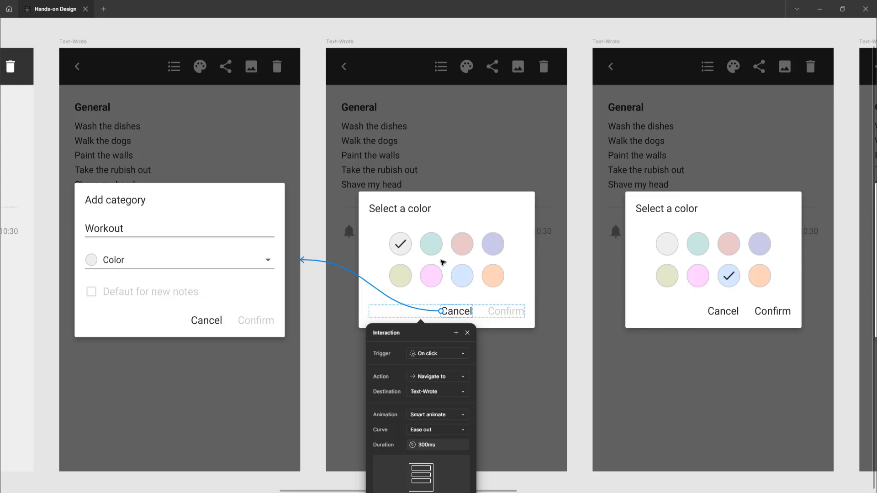
key(Escape)
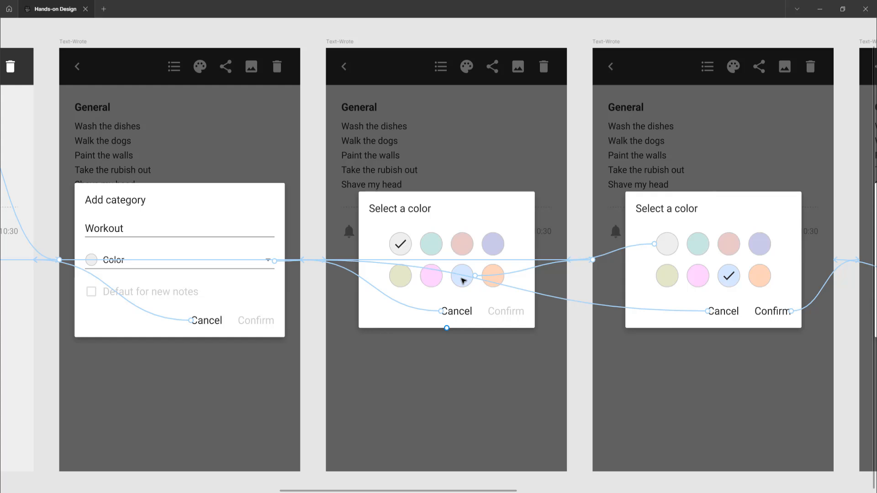
Inspect the light blue swatch's interaction linking the first Select a color frame to the second one.
click(524, 271)
click(525, 272)
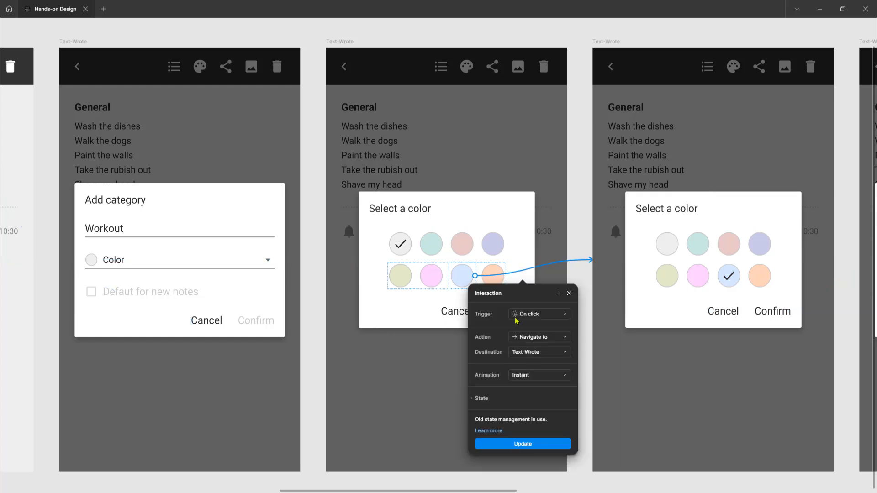
click(579, 270)
Inspect the Confirm button's connection from the second Select a color frame to the Add category frame with the light blue color.
scroll(579, 274, right, 5)
scroll(579, 279, right, 2)
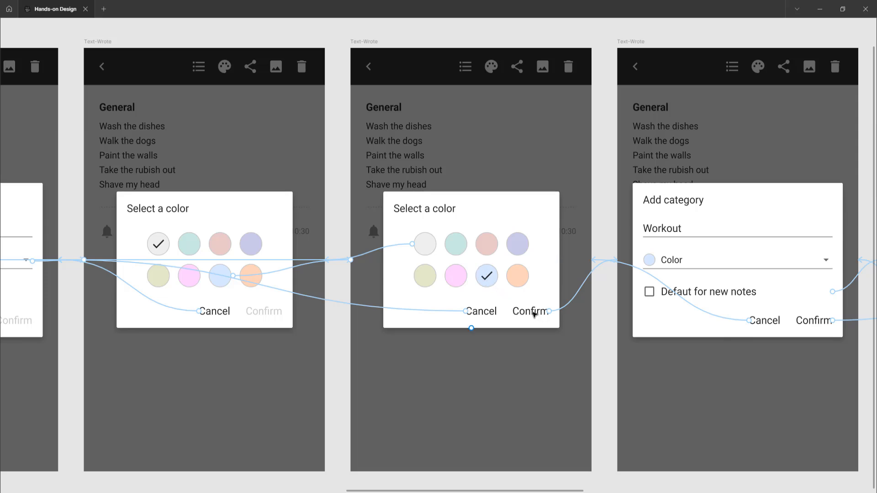
click(576, 295)
click(513, 228)
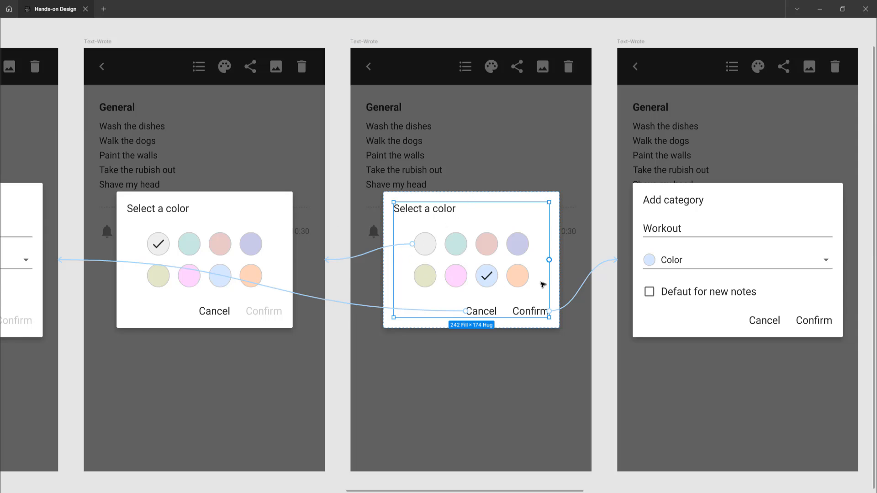
click(581, 293)
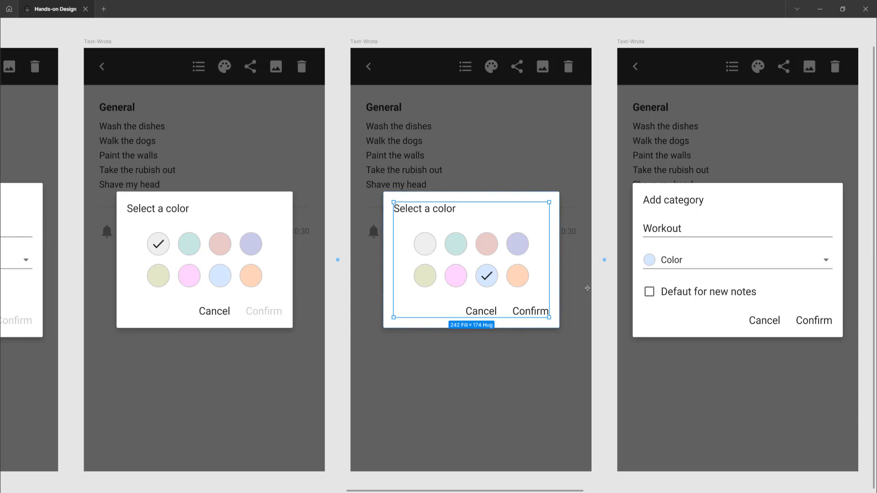
drag(587, 288, 613, 266)
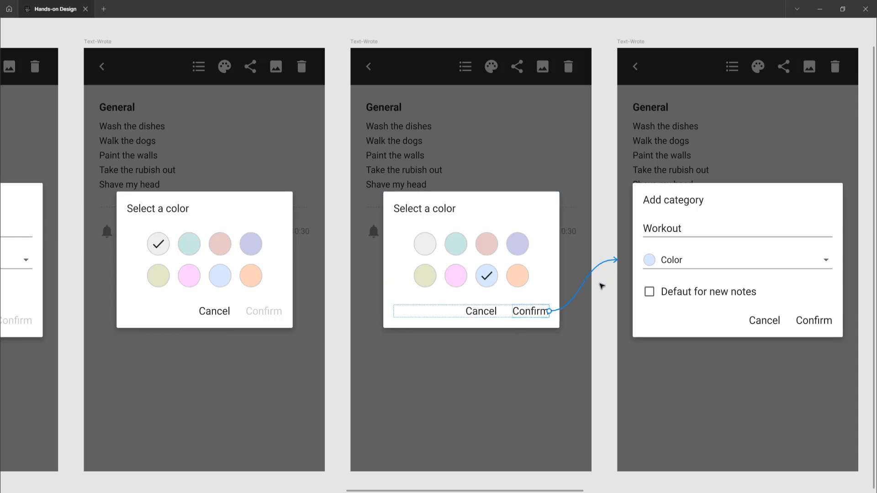
Inspect the Cancel button's interaction on the light blue Add category frame with the default checkbox unchecked.
scroll(599, 296, right, 5)
scroll(599, 296, right, 1)
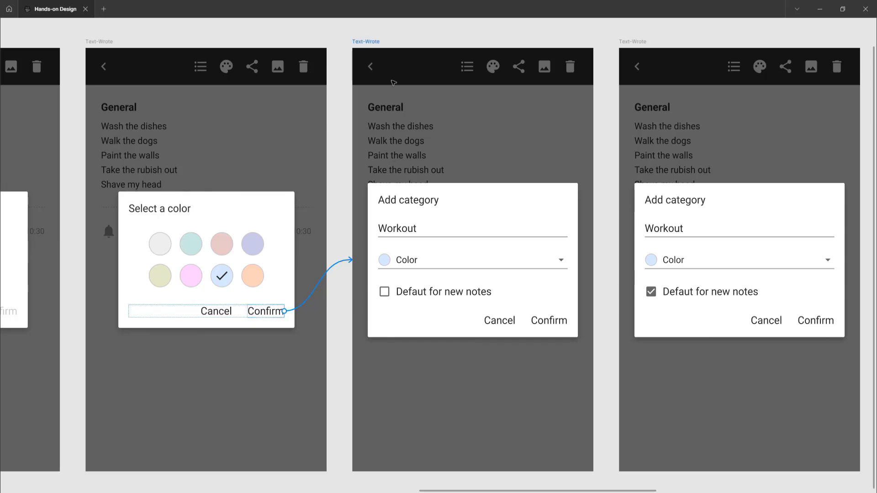
click(370, 42)
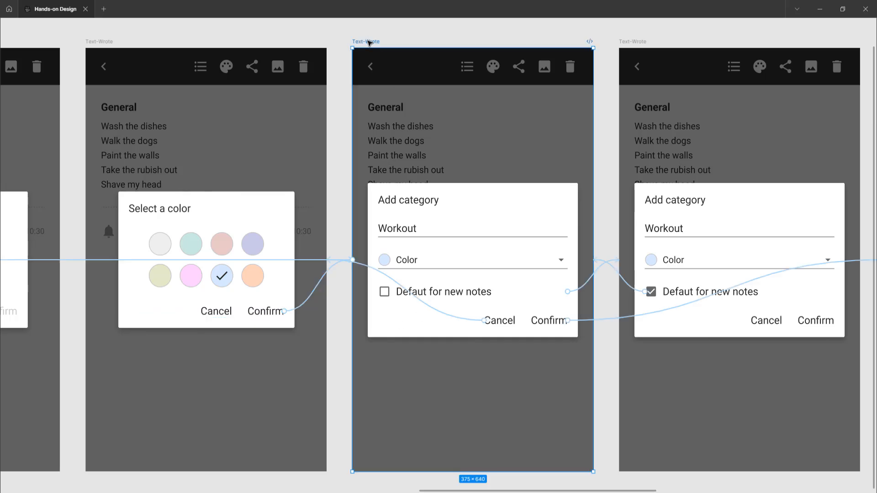
click(452, 316)
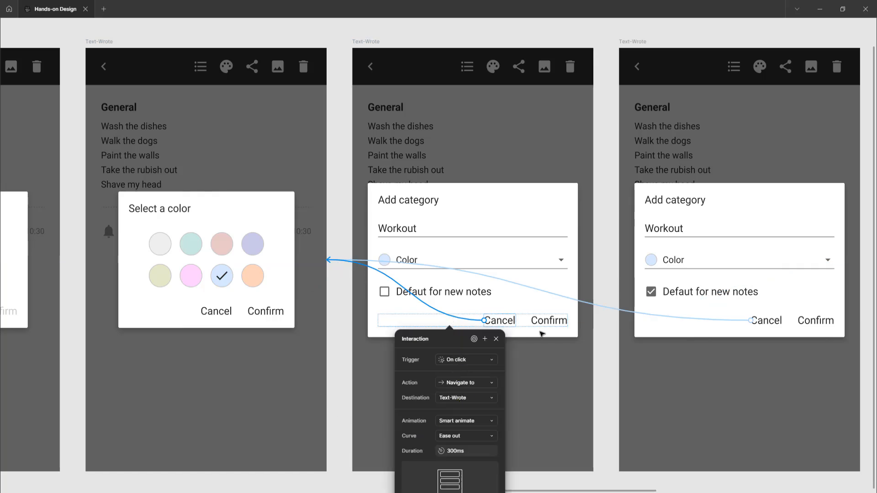
click(595, 347)
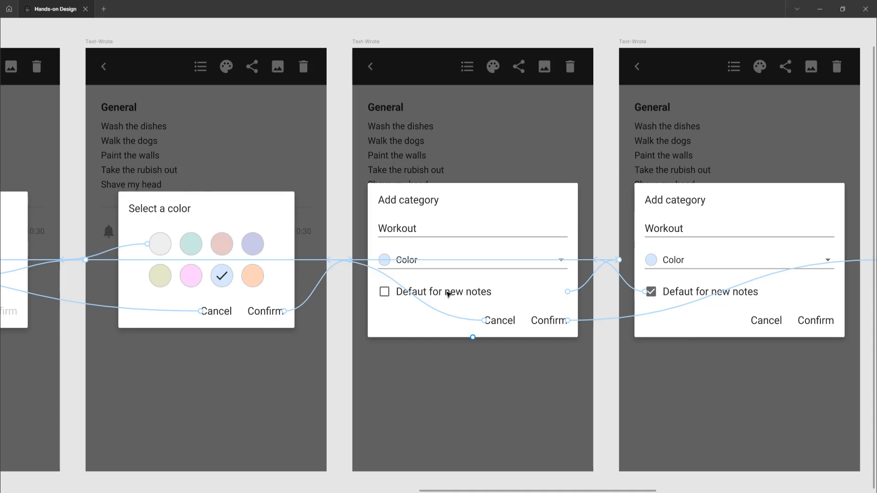
Inspect the default-for-new-notes checkbox interactions that link the unchecked and checked Add category frames in both directions.
scroll(455, 294, right, 3)
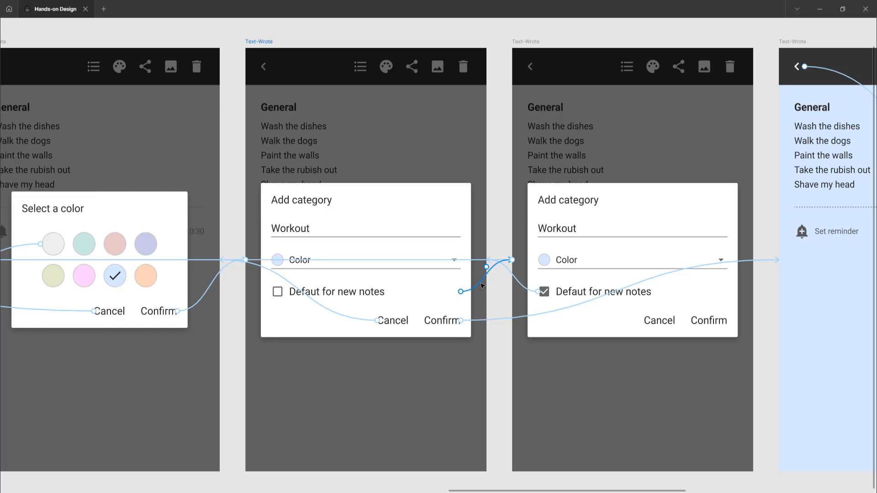
click(482, 286)
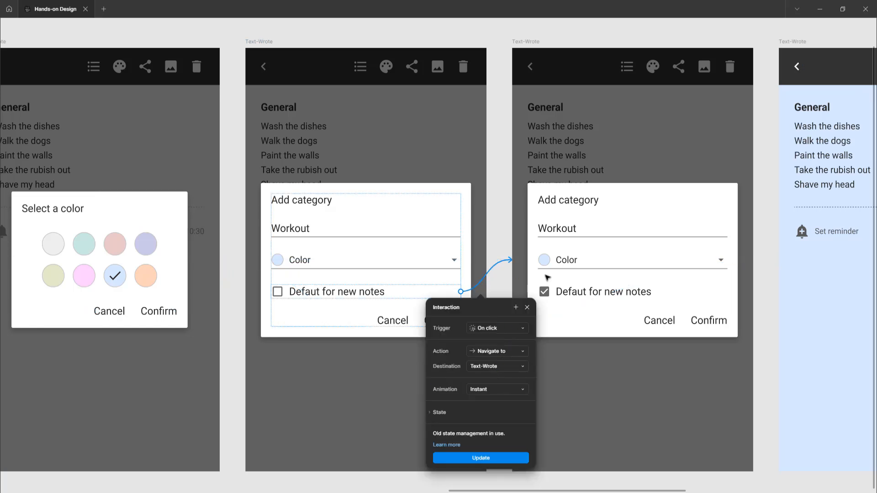
click(499, 280)
scroll(498, 281, right, 3)
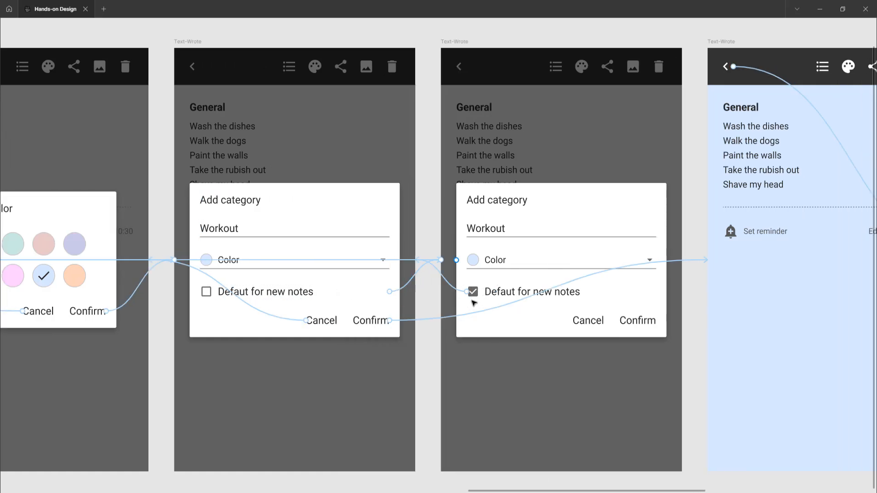
click(451, 286)
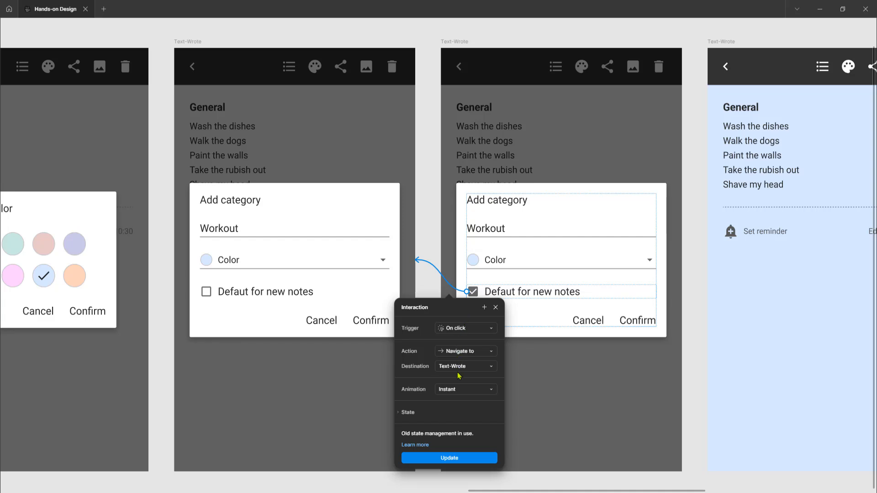
click(426, 241)
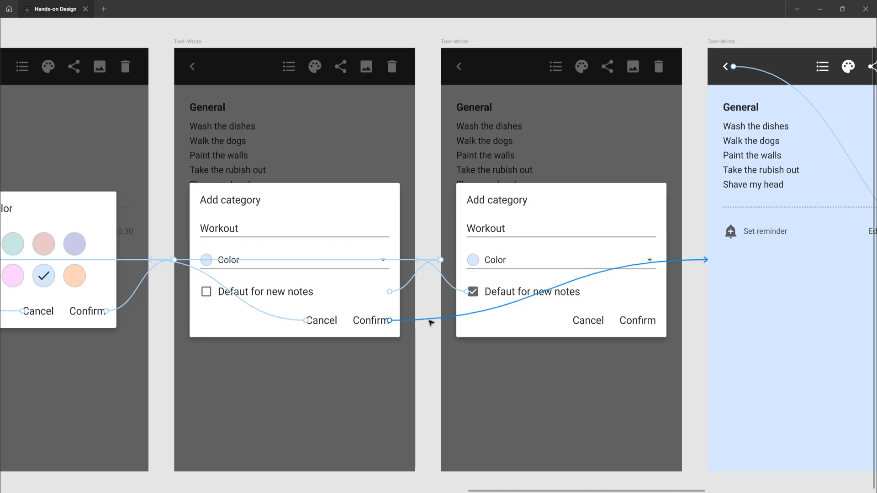
Inspect the Confirm button interactions linking the unchecked and checked Add category frames to the light blue General note.
click(431, 322)
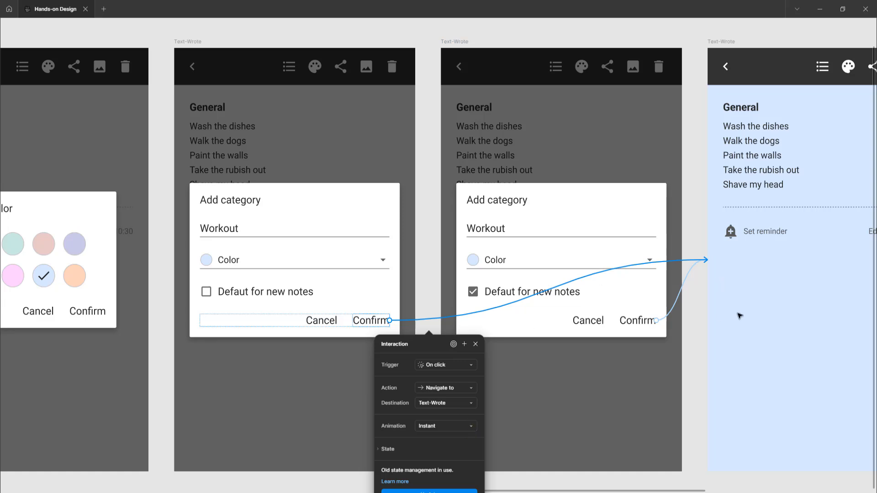
scroll(664, 311, right, 3)
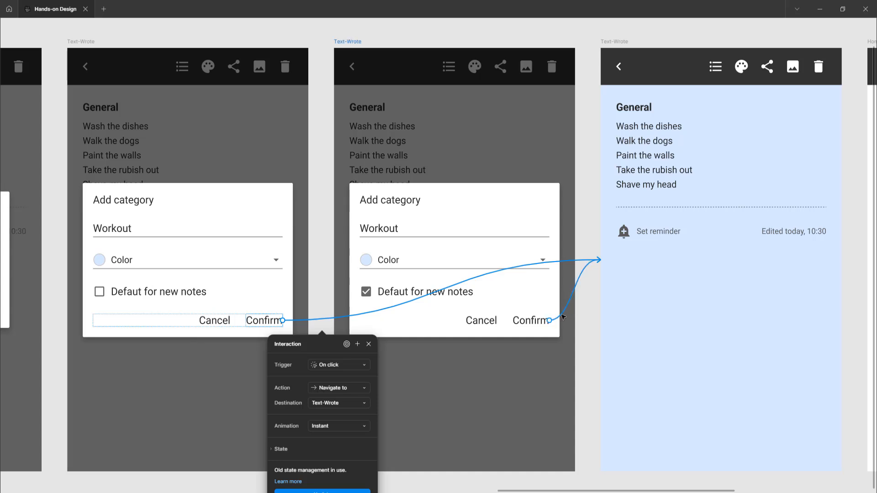
click(564, 316)
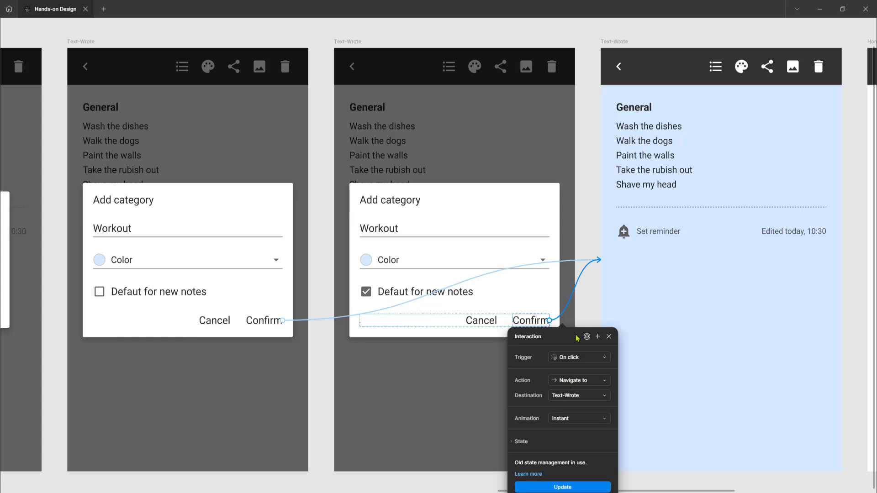
Inspect the frame-level interaction that links the checked Add category frame back to the uncolored General note.
click(513, 394)
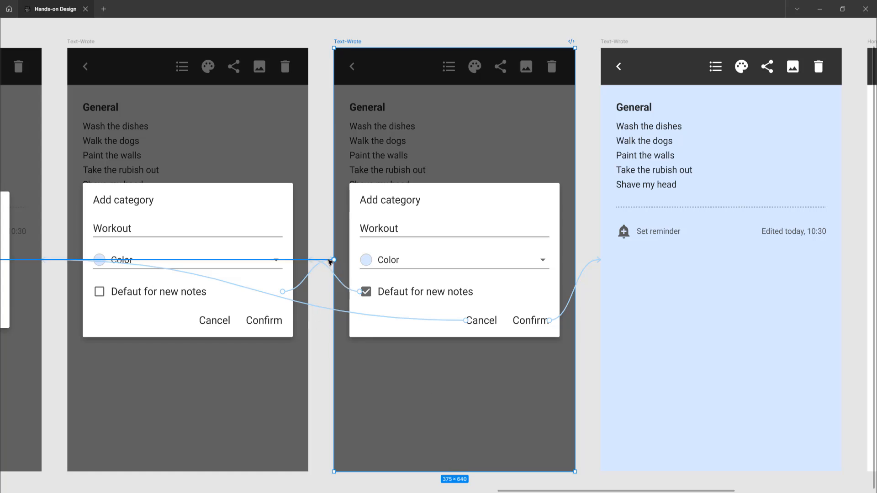
scroll(330, 262, down, 1)
scroll(330, 263, left, 6)
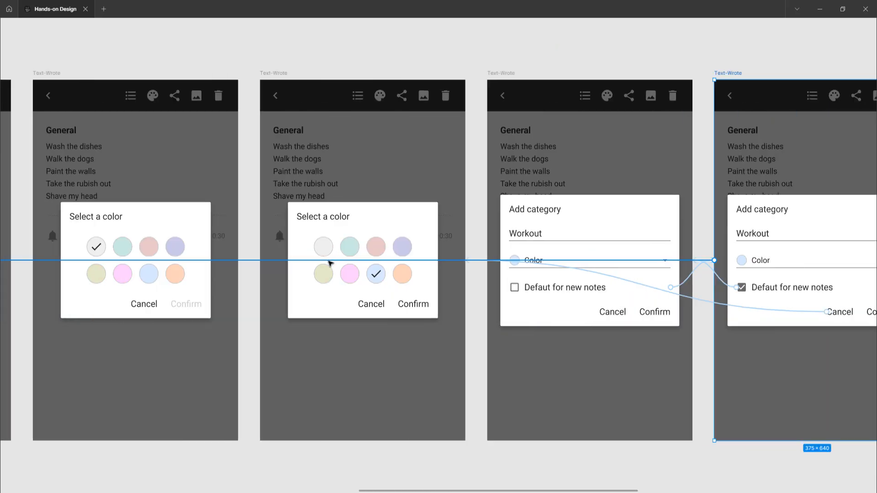
scroll(330, 262, left, 10)
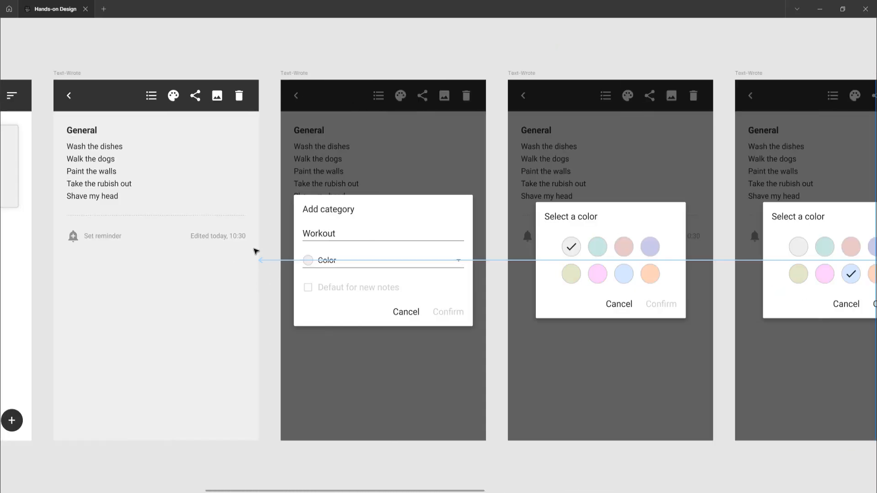
click(498, 261)
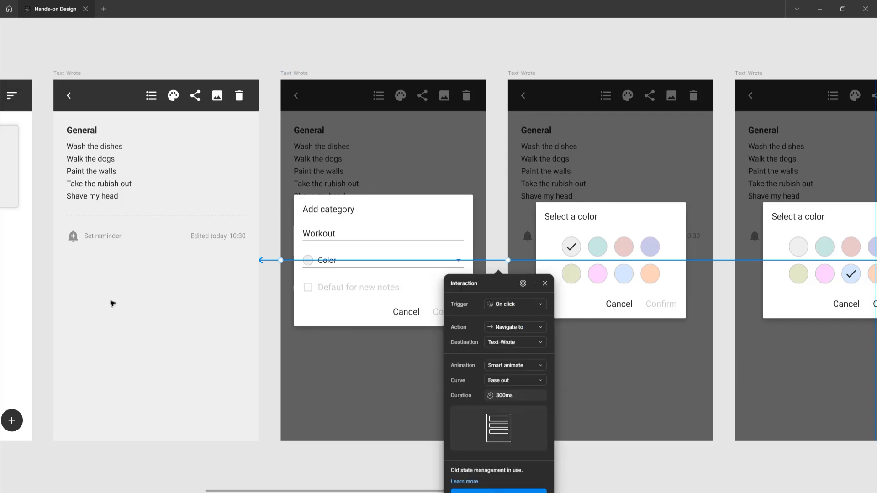
click(665, 225)
scroll(667, 228, right, 6)
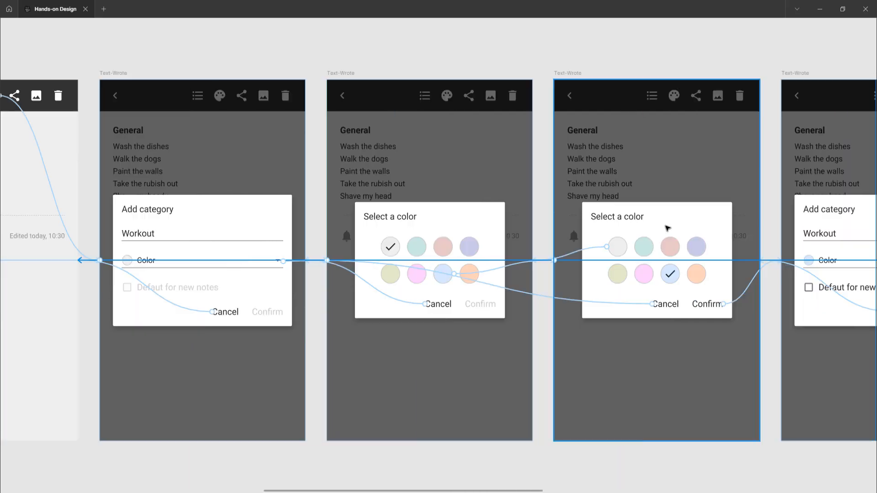
scroll(667, 233, right, 11)
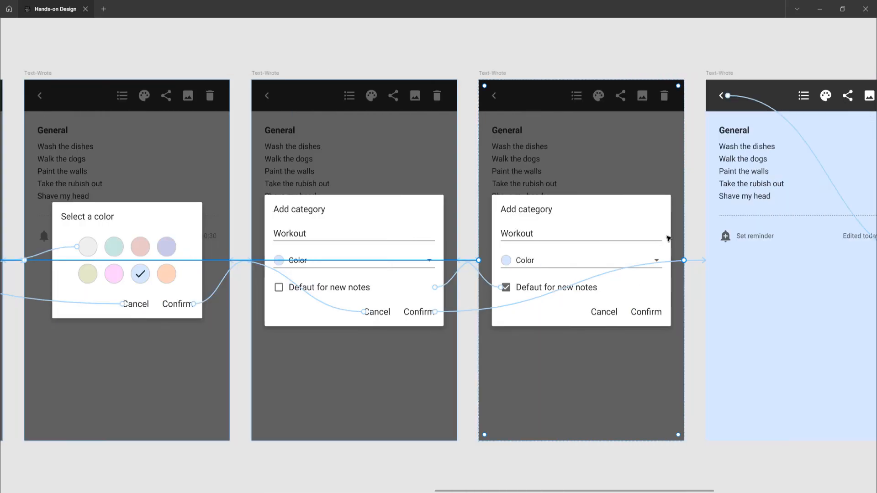
click(383, 385)
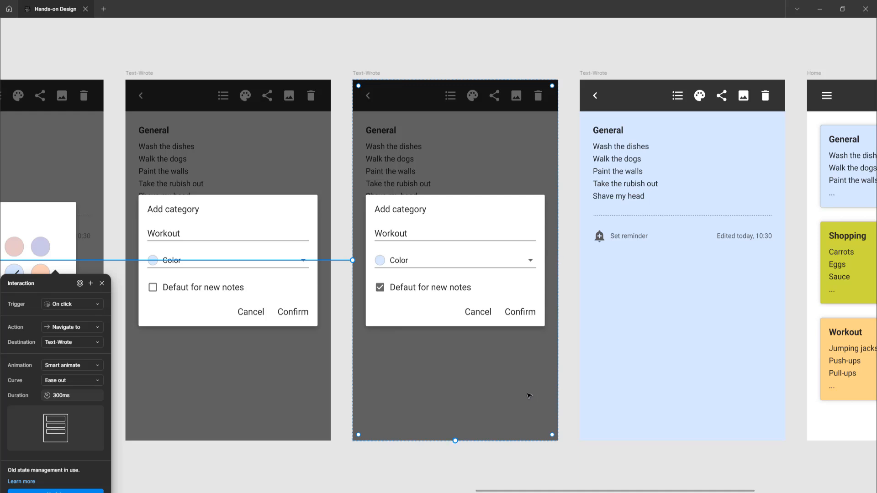
click(102, 283)
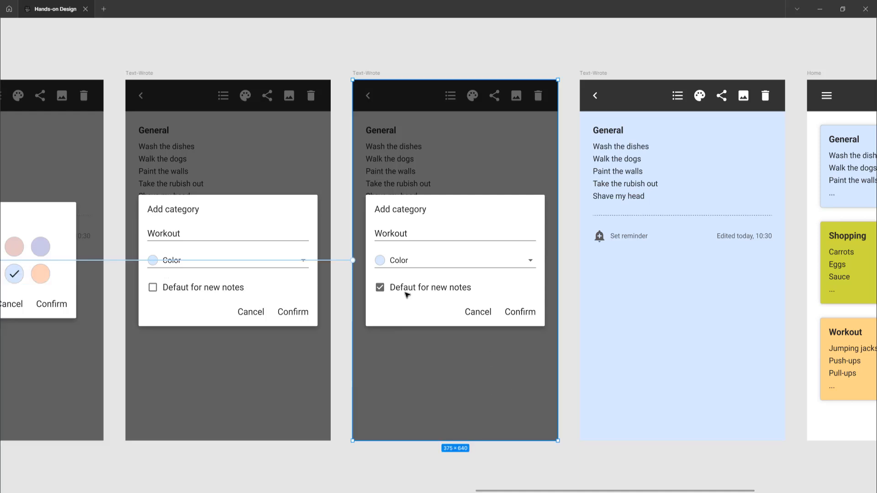
Inspect the back arrow's interaction from the light blue General note to the Home frame with the recolored card.
scroll(460, 242, right, 2)
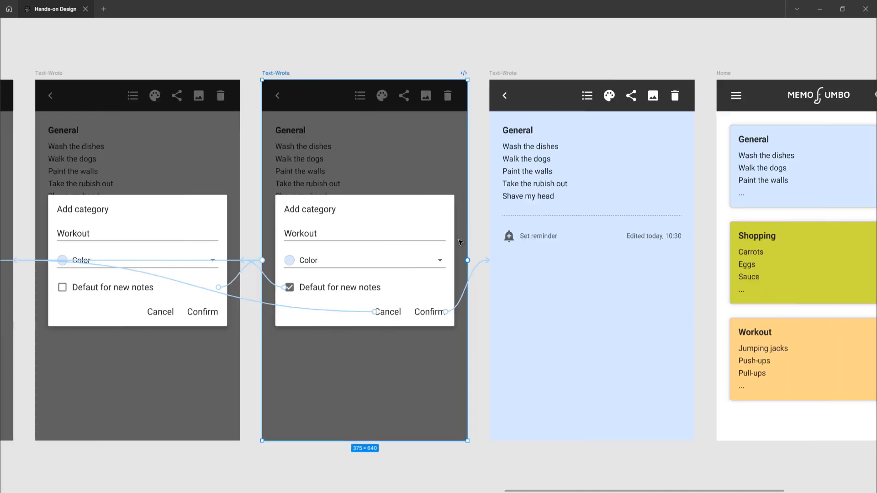
scroll(460, 242, right, 4)
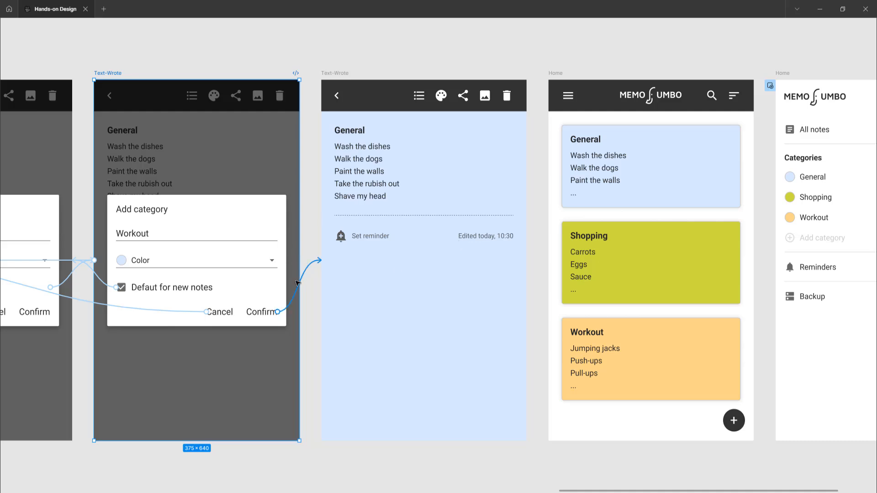
scroll(299, 274, right, 1)
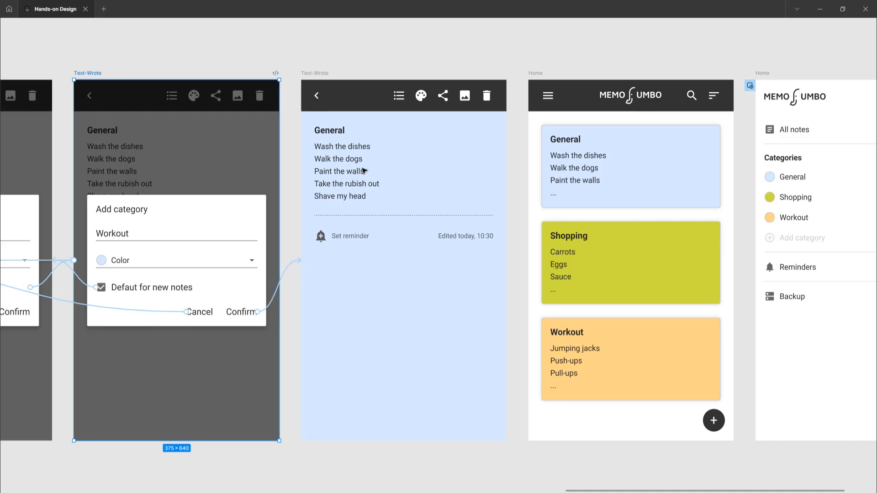
click(355, 323)
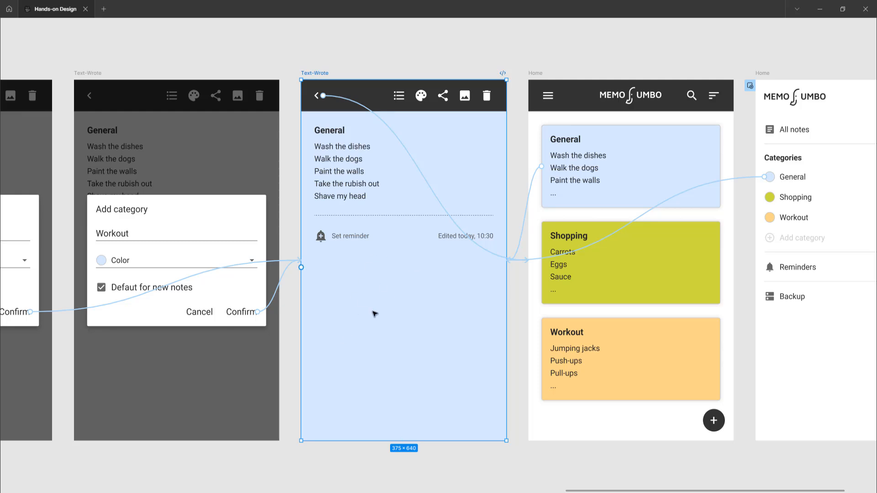
scroll(374, 313, right, 3)
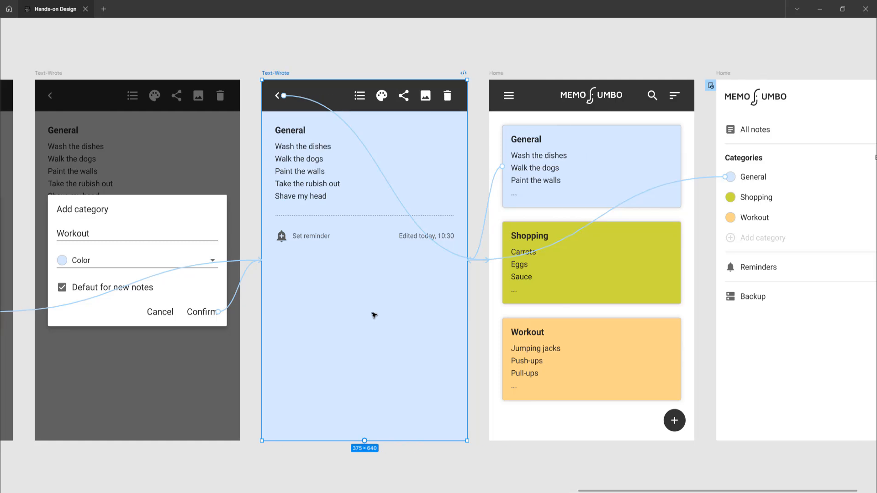
click(391, 184)
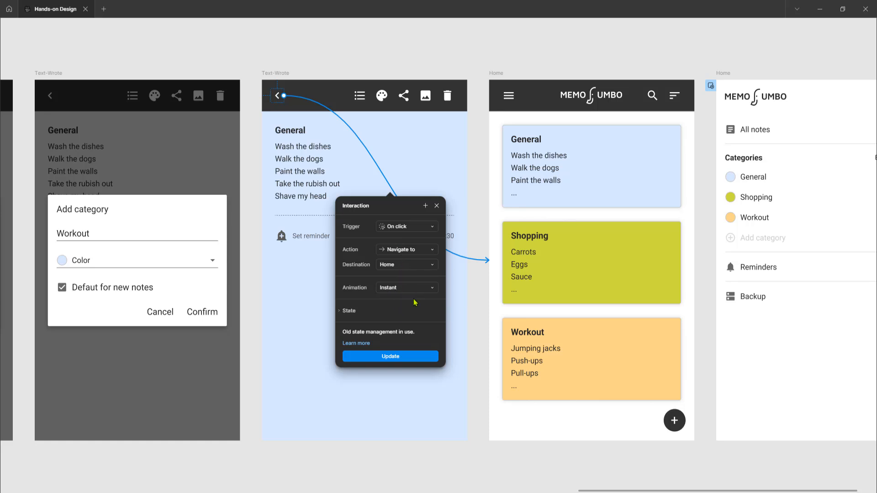
Inspect the General card's interaction from the recolored Home frame to the light blue General note.
click(501, 76)
scroll(494, 159, right, 3)
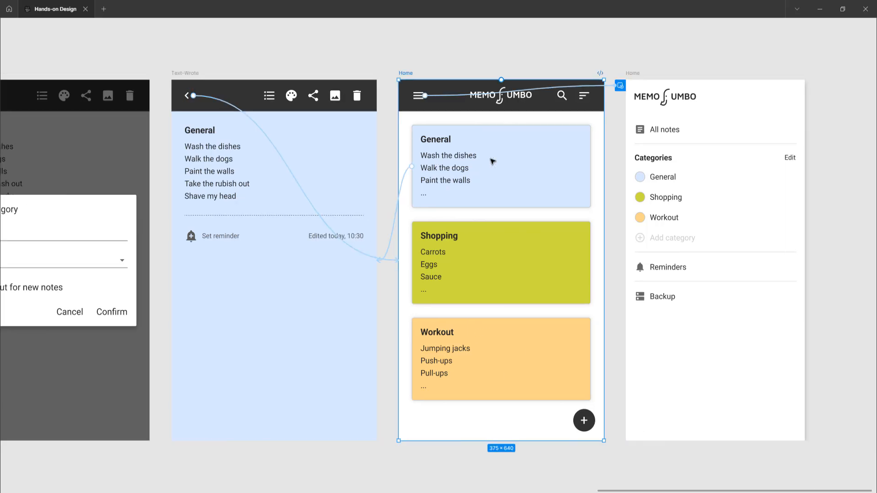
scroll(493, 161, right, 1)
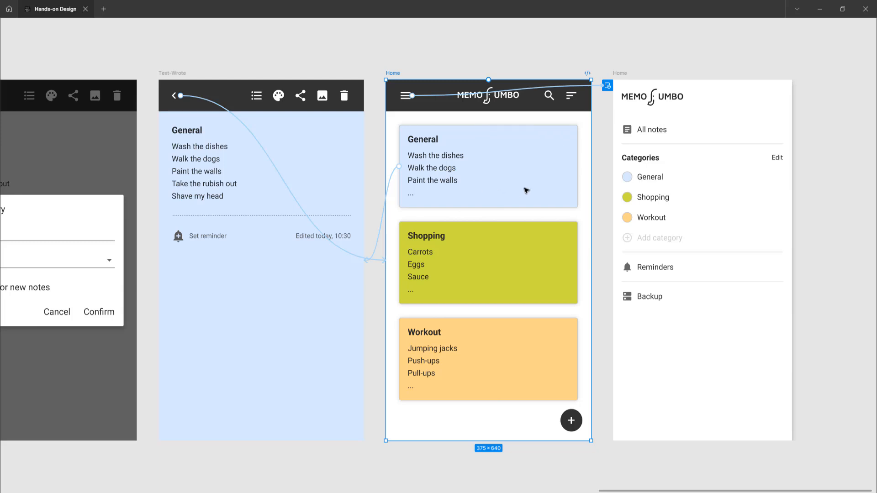
click(378, 248)
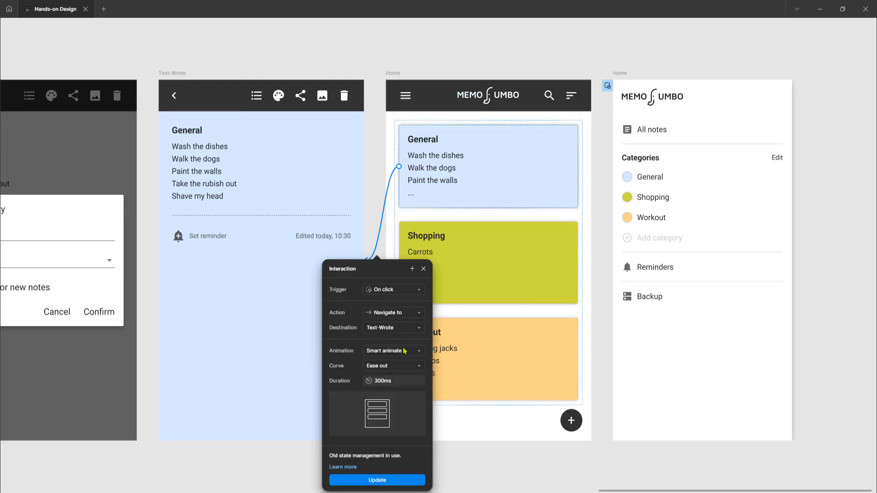
Inspect the hamburger icon's overlay interaction from the recolored Home frame to the side menu, including its position, background and animation settings.
click(396, 77)
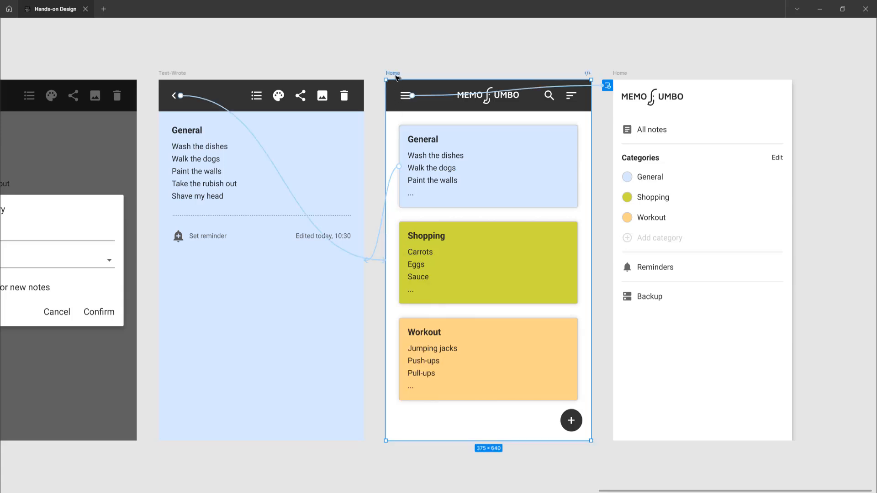
click(437, 98)
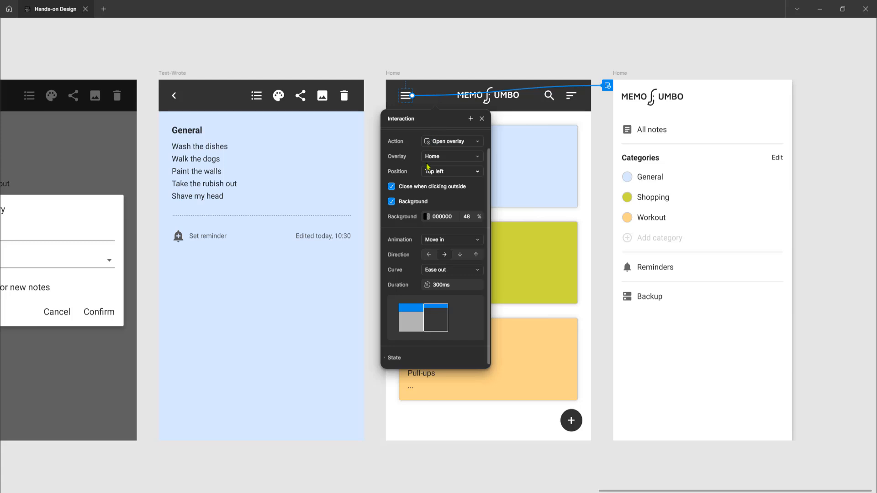
scroll(430, 164, up, 1)
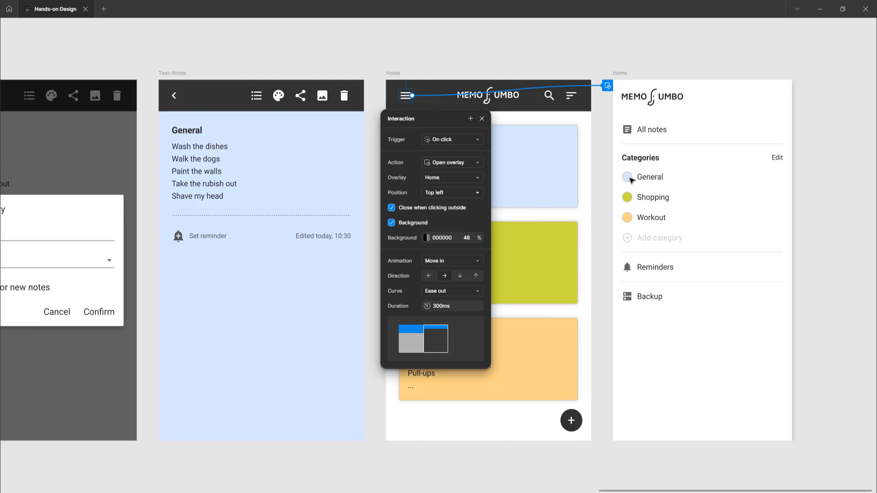
scroll(502, 178, up, 1)
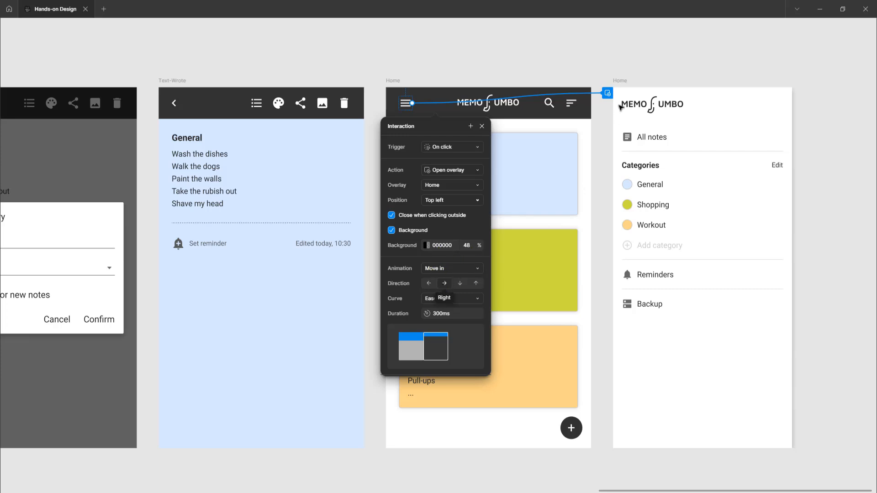
Inspect the General category's interaction from the last side menu frame to the light blue General note.
click(622, 80)
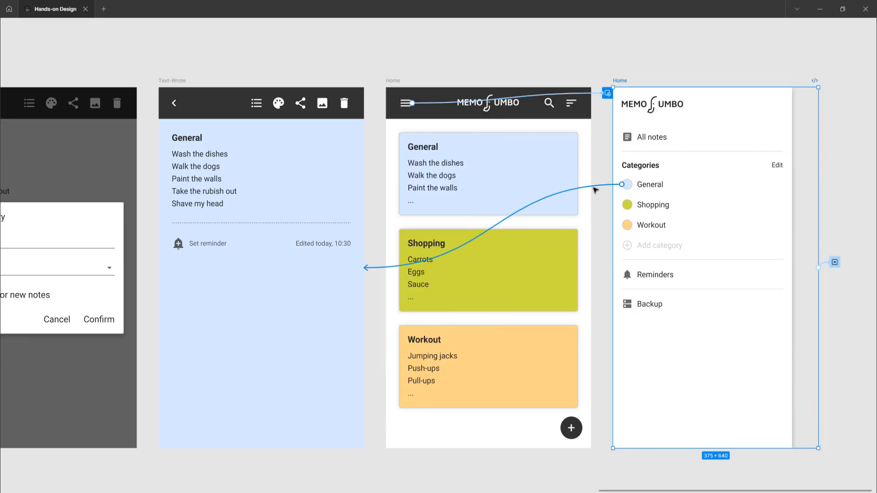
click(599, 188)
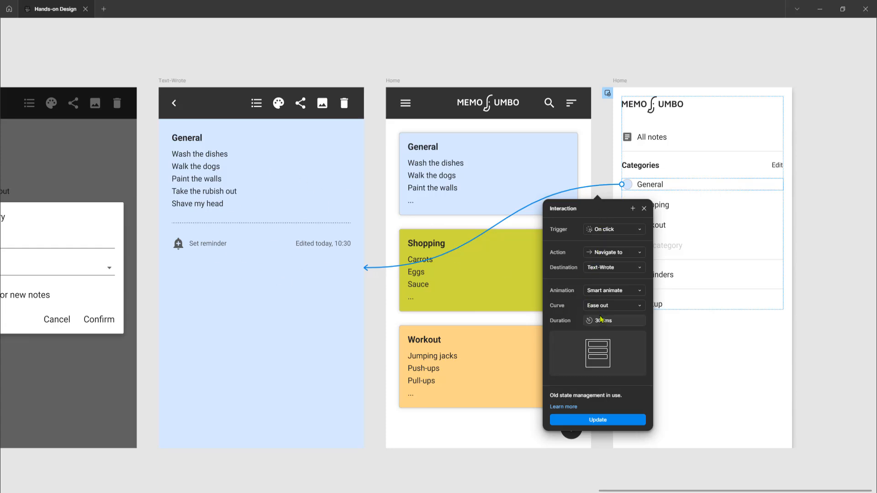
click(829, 166)
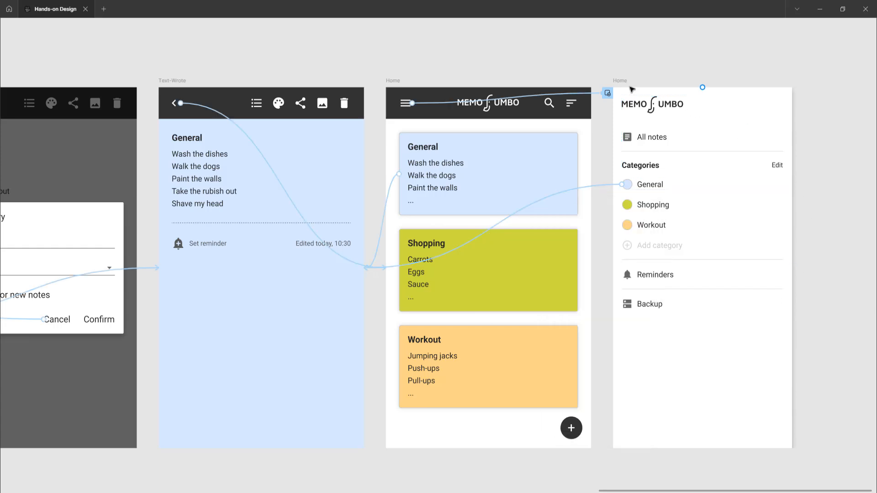
Inspect the close-overlay interaction on the empty area beside the last side menu.
click(623, 83)
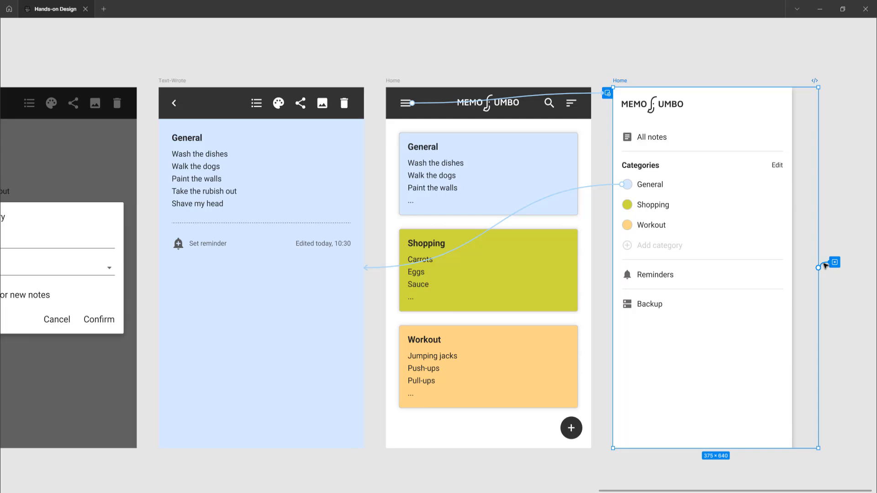
click(825, 265)
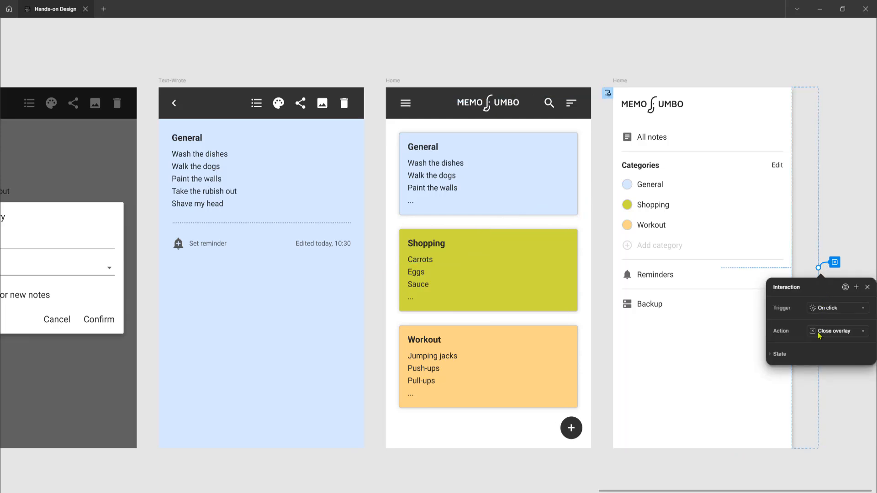
click(856, 172)
View the whole "Changing color of a category" flow with the connections between all its frames.
scroll(746, 193, down, 5)
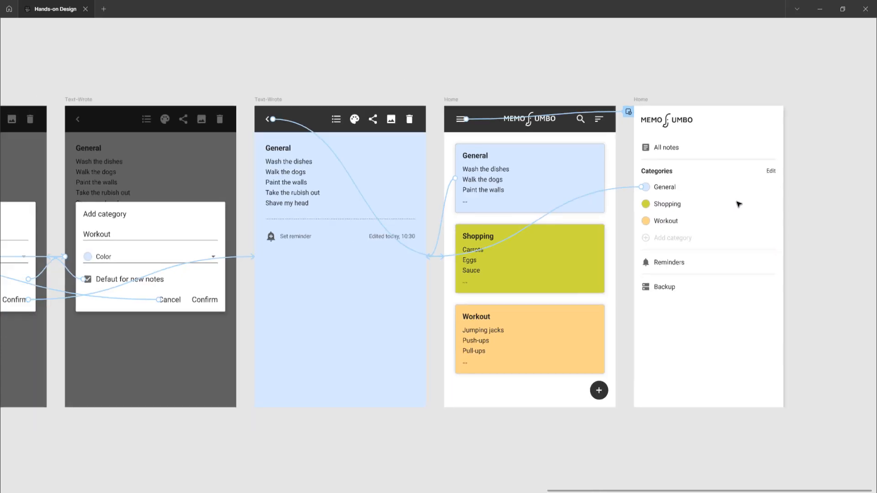
scroll(735, 207, down, 2)
scroll(734, 206, left, 3)
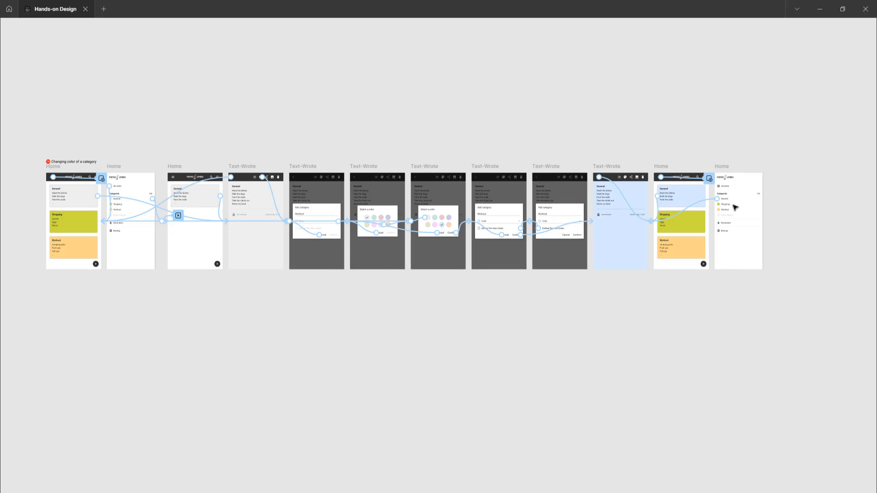
scroll(585, 200, up, 1)
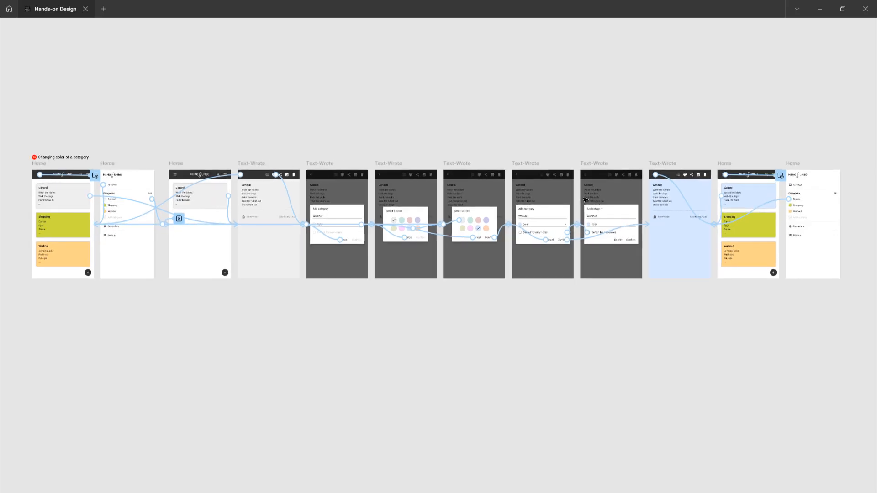